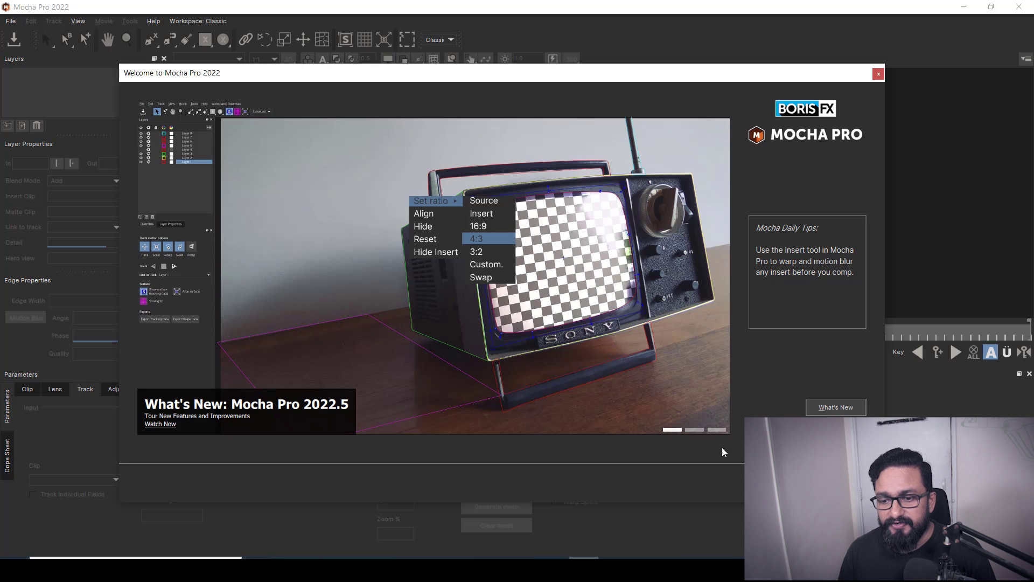
Dismiss the welcome window, start a new project and import the Van image sequence beginning with Van_0001.png.
key(Escape)
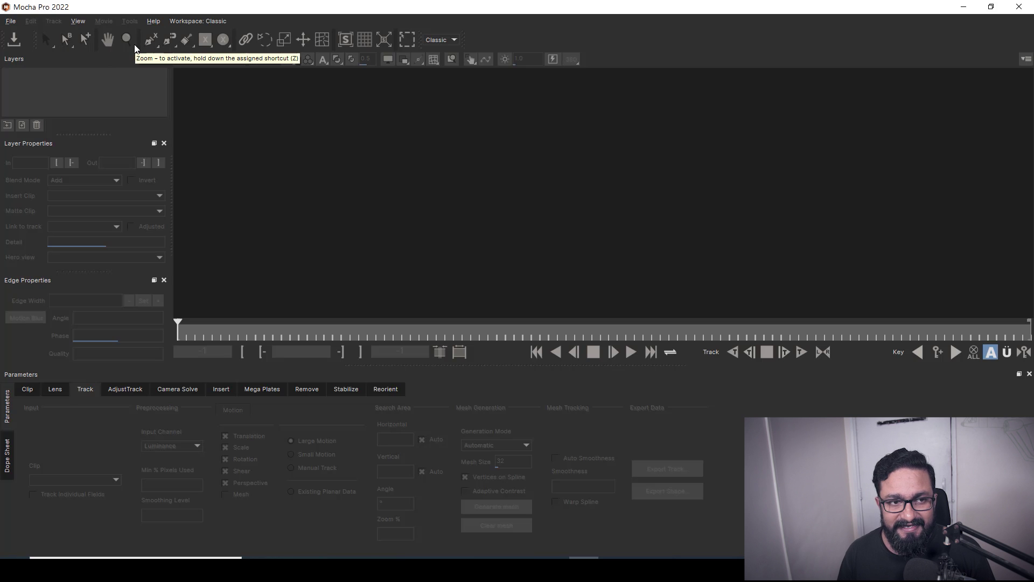
click(11, 22)
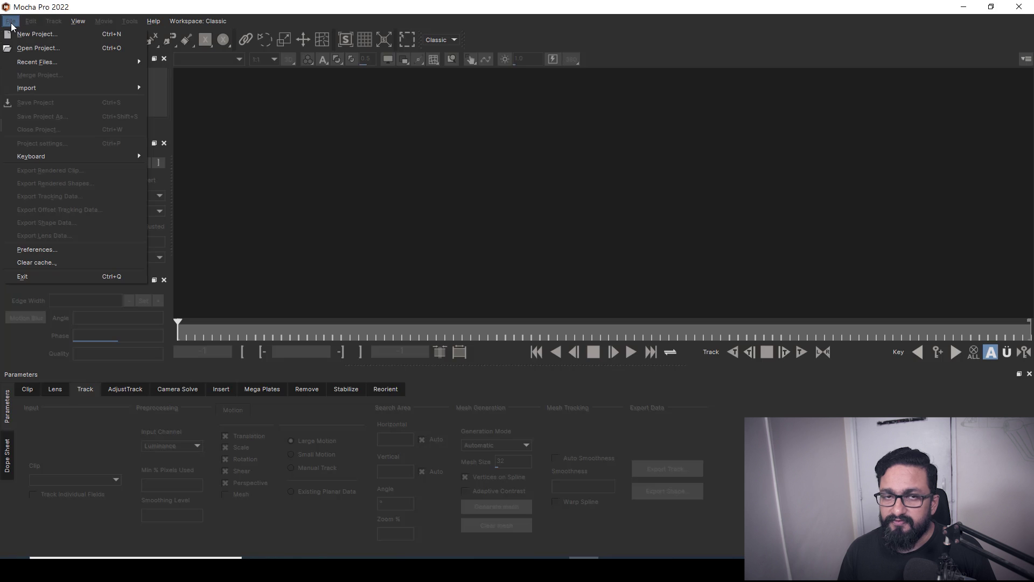
click(36, 39)
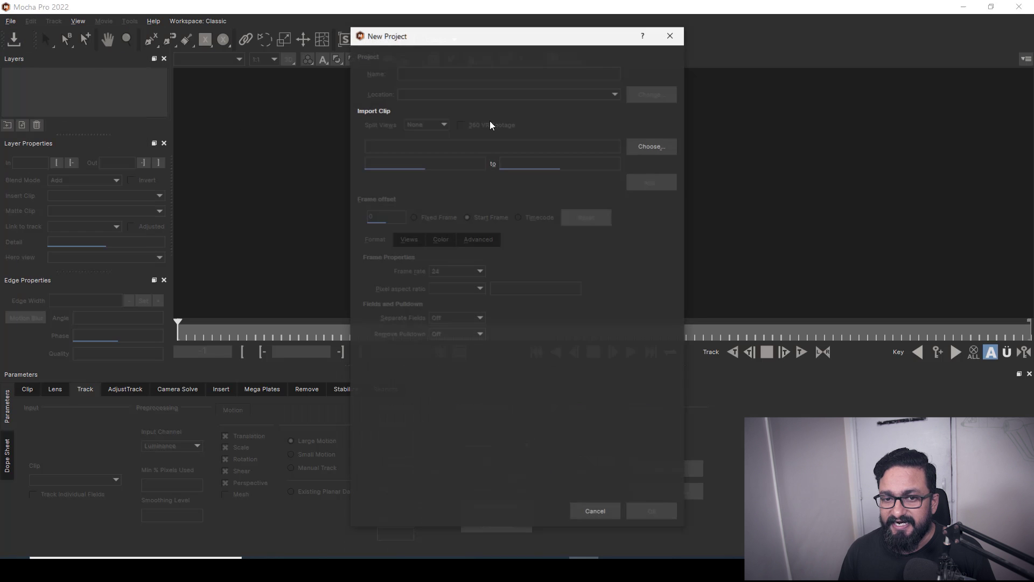
drag(482, 44, 467, 46)
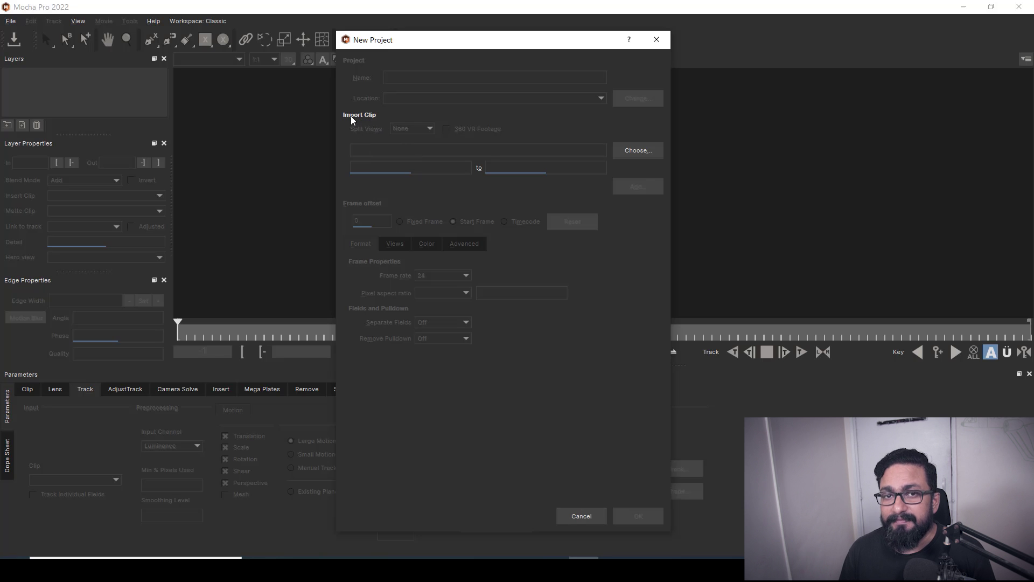
click(637, 151)
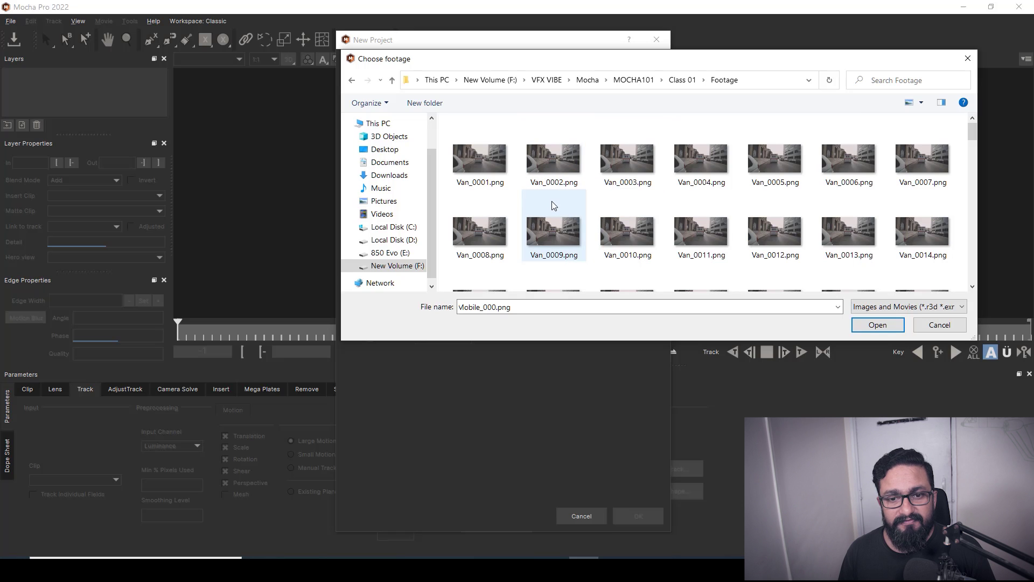
click(477, 160)
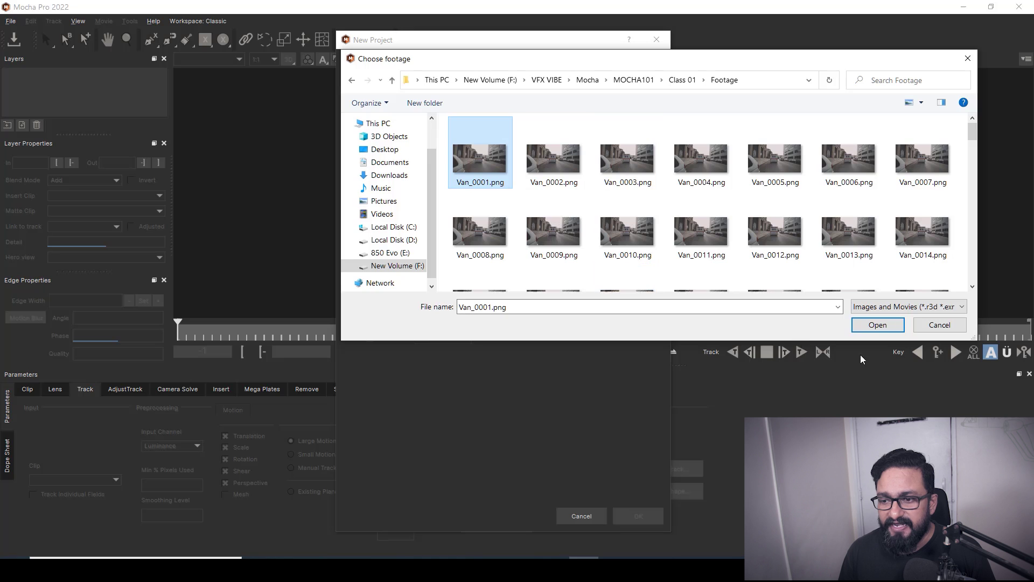
click(877, 325)
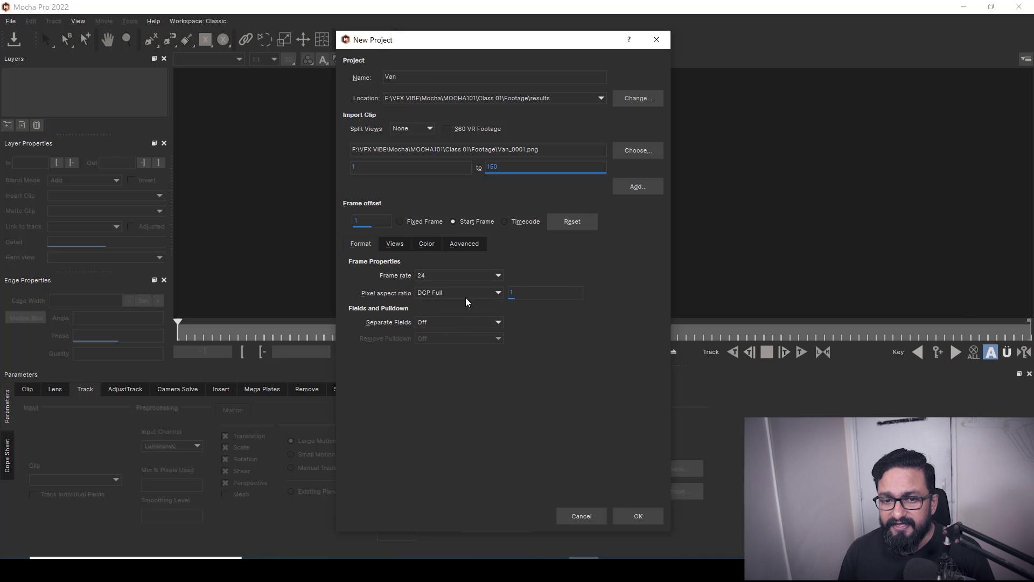
Review the new project's Views, Color, Advanced and Format settings.
click(404, 245)
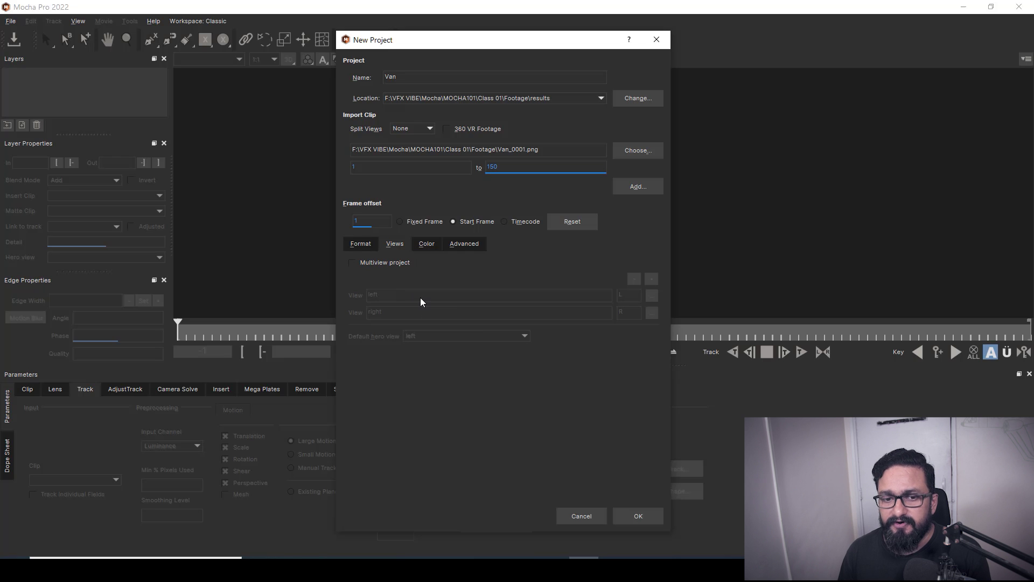
click(425, 244)
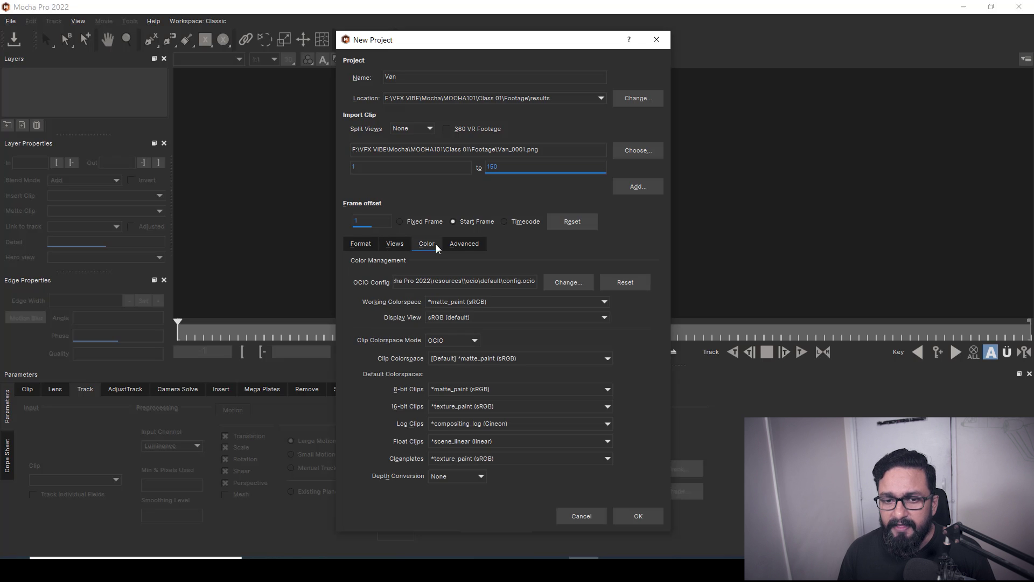
click(465, 246)
click(364, 247)
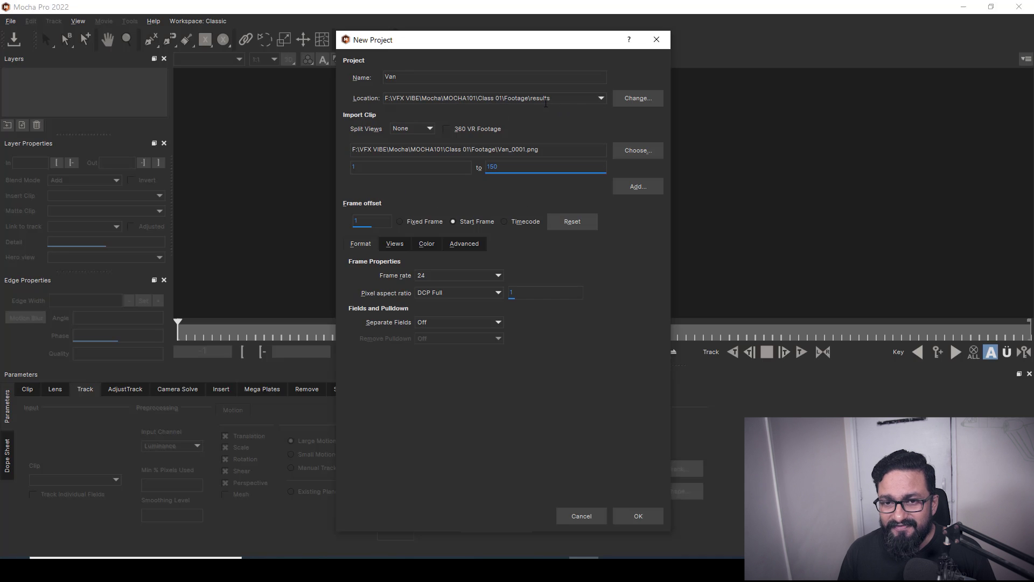
Create a Mocha folder inside Class 01, set it as the project location and create the Van project.
click(628, 99)
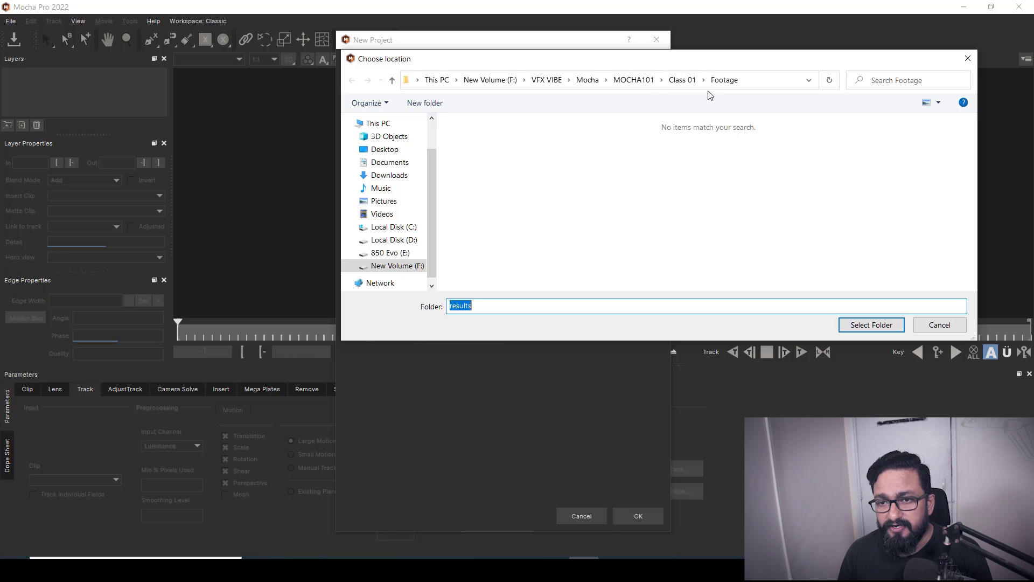
click(680, 81)
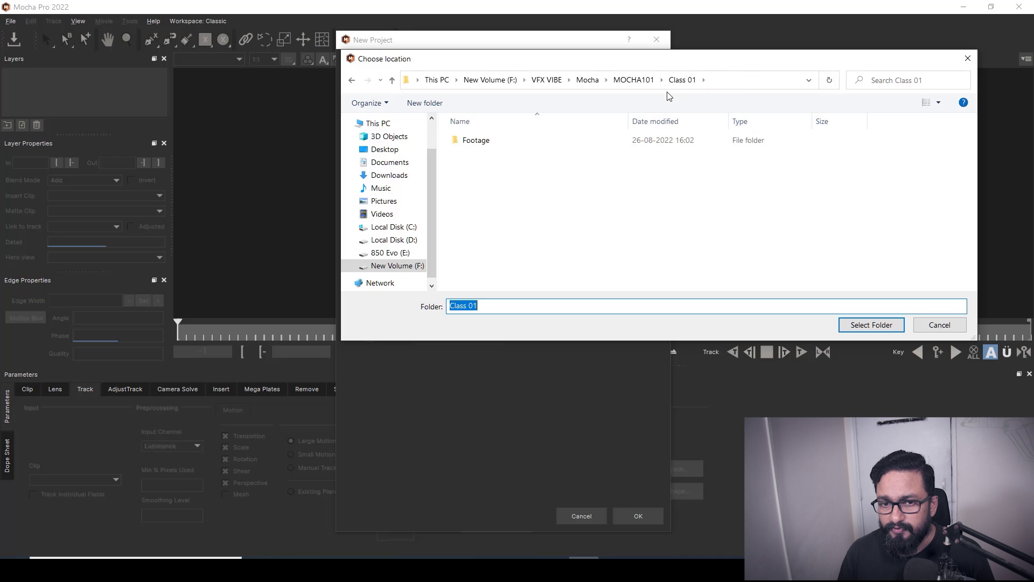
click(425, 104)
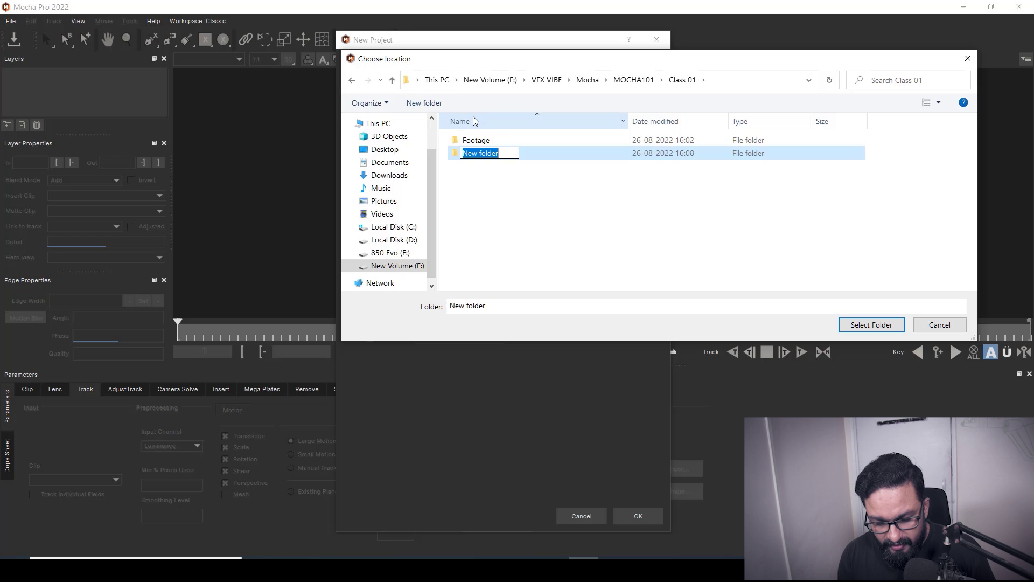
text(Mocha)
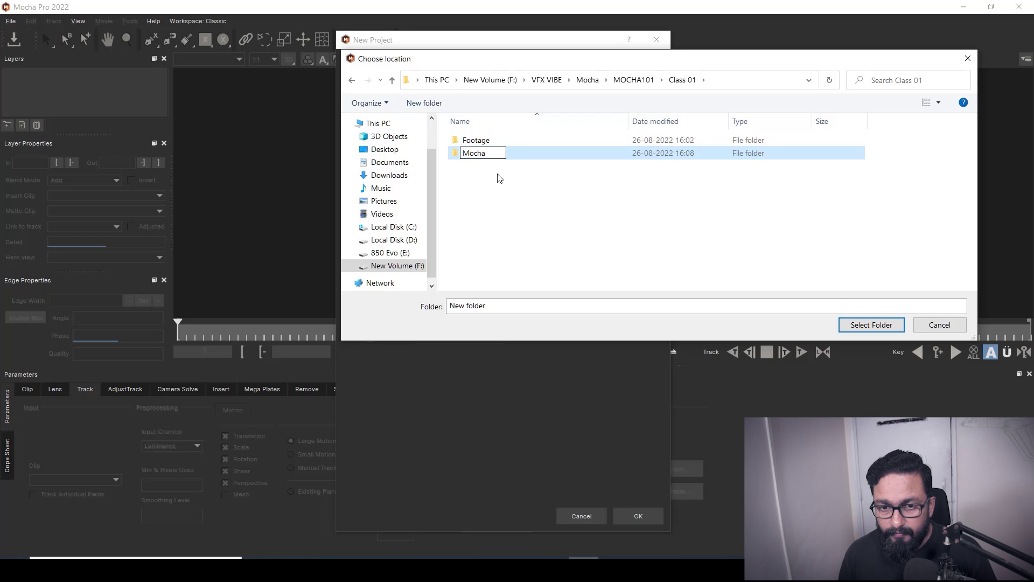
key(Return)
double_click(475, 155)
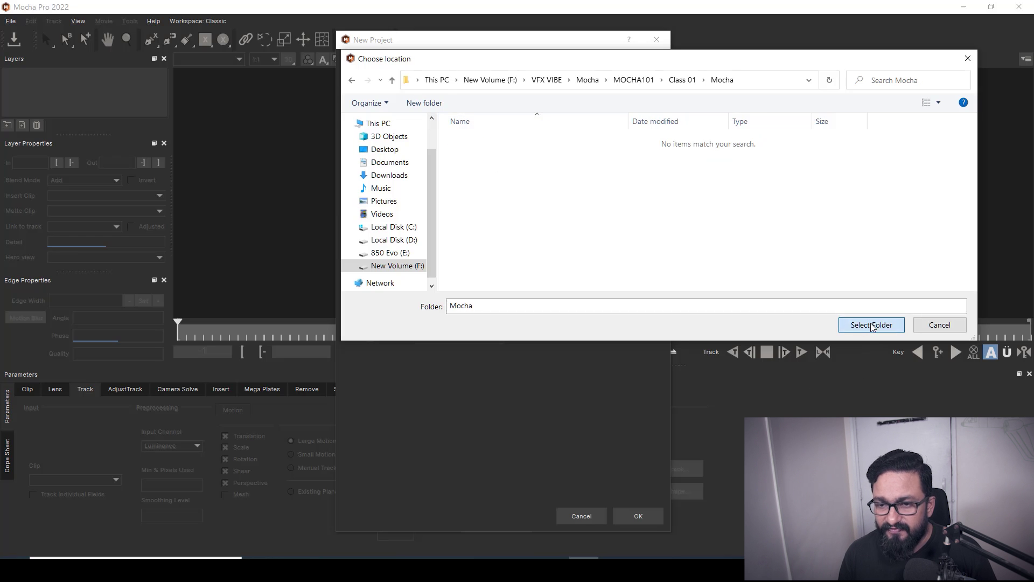
key(Return)
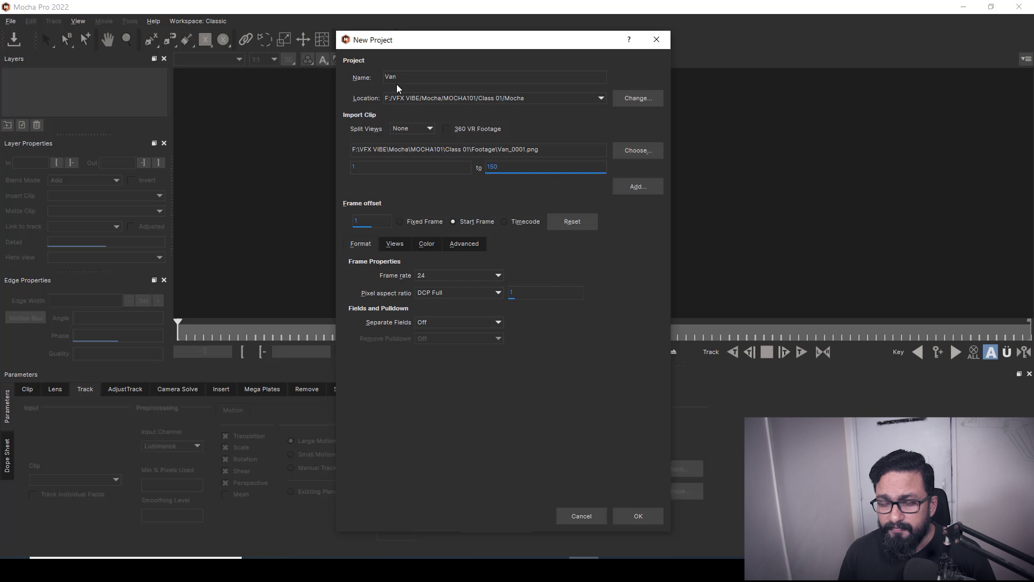
click(645, 515)
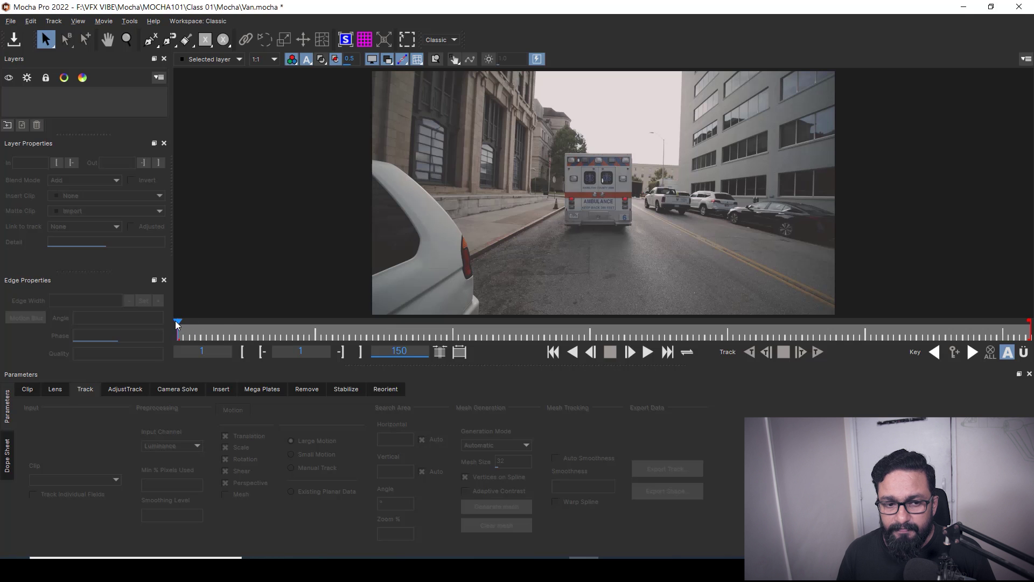
Preview the footage by scrubbing, jumping to its first and last frames, playing it and stepping through single frames.
drag(178, 327, 424, 337)
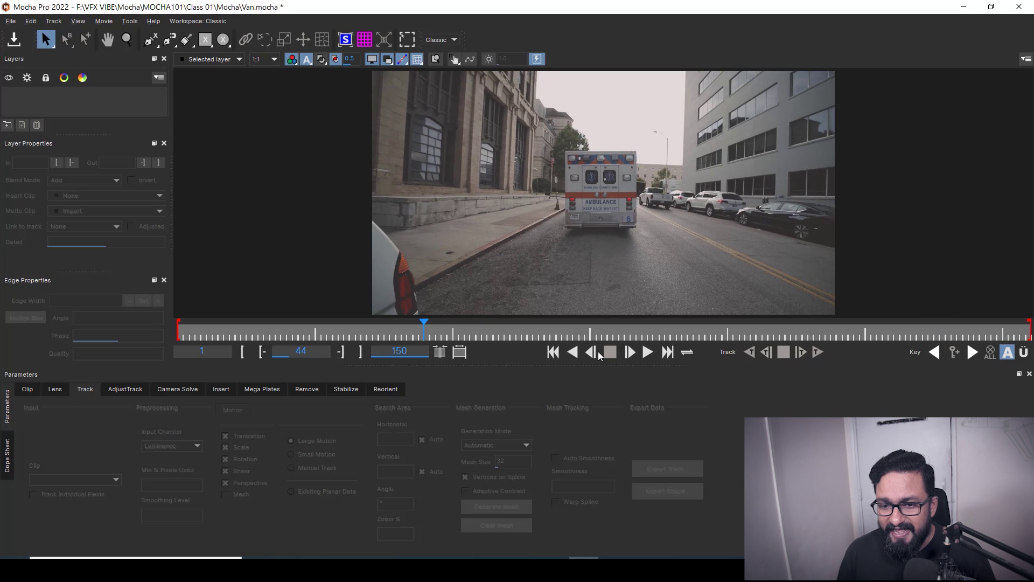
click(553, 352)
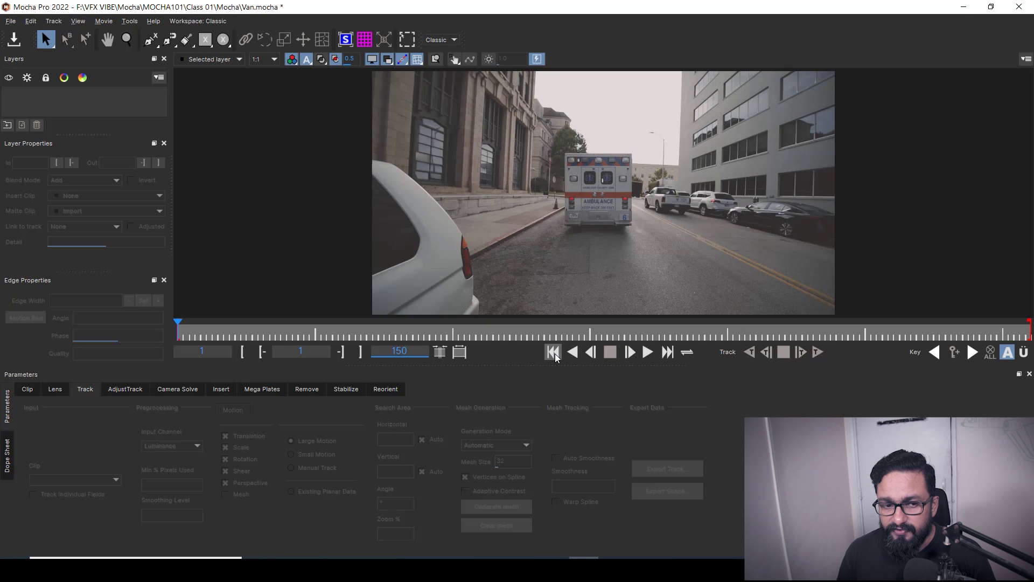
click(667, 352)
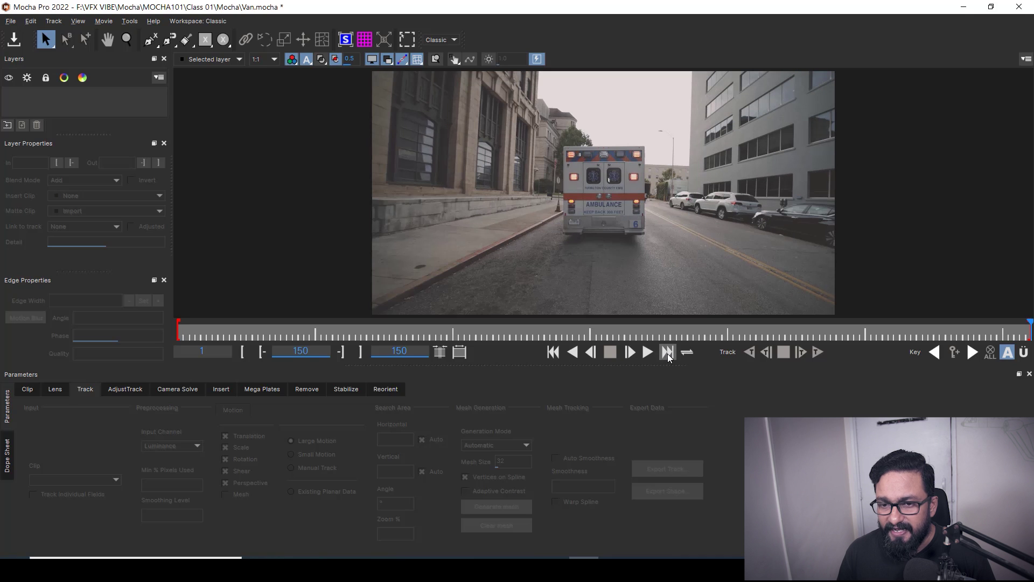
click(553, 351)
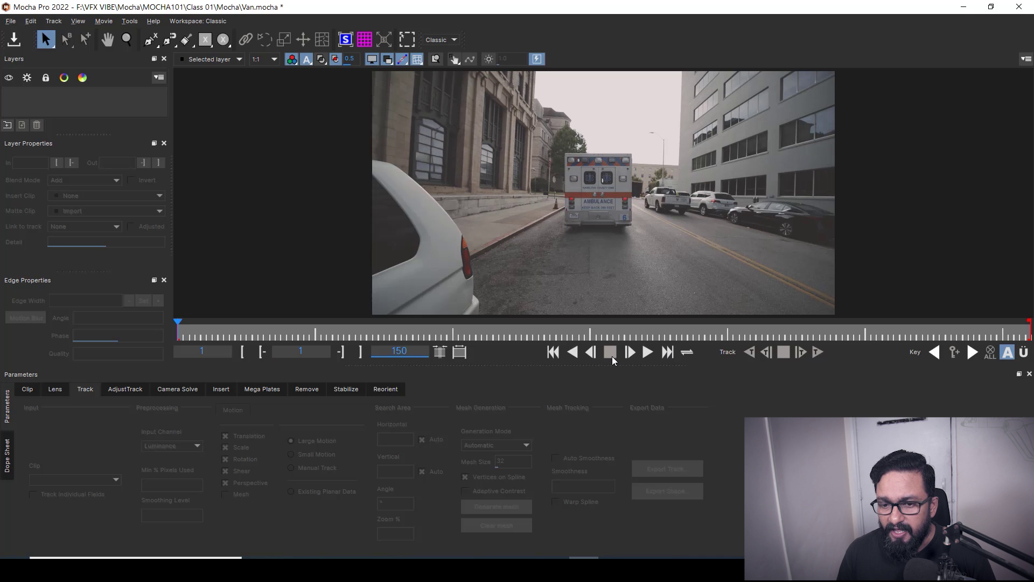
click(648, 351)
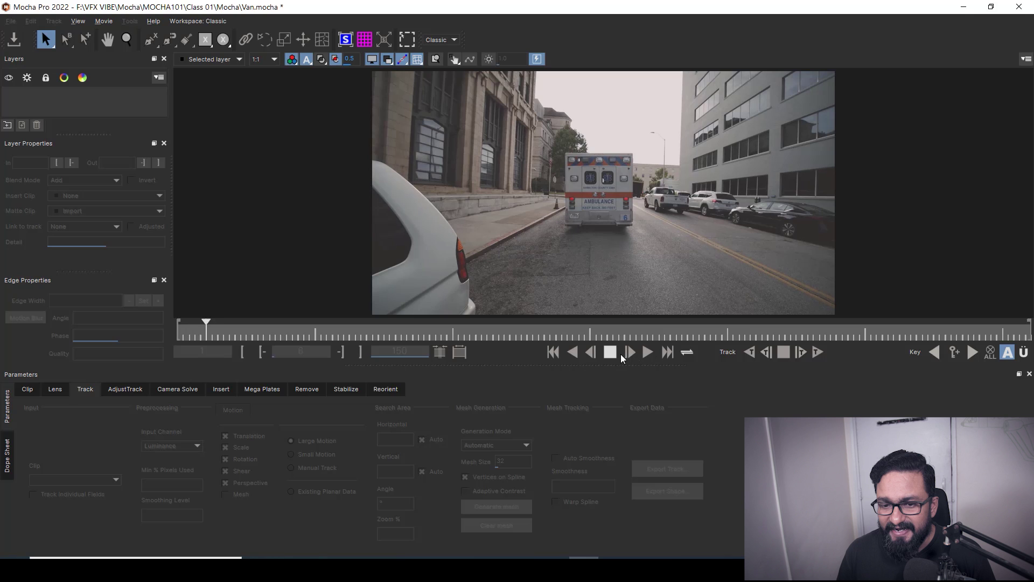
click(609, 352)
click(587, 352)
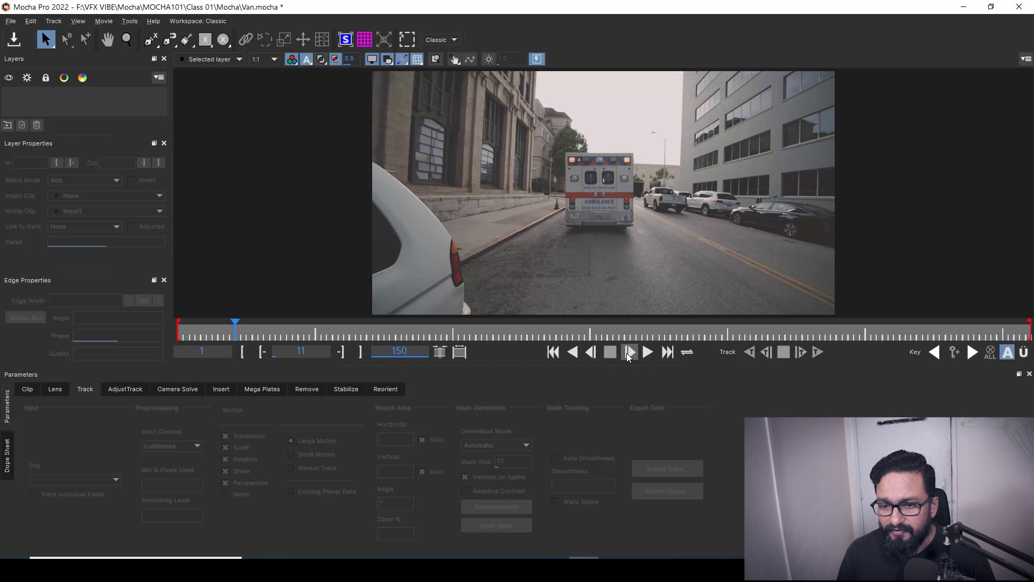
click(629, 352)
click(629, 352)
click(629, 352)
click(574, 352)
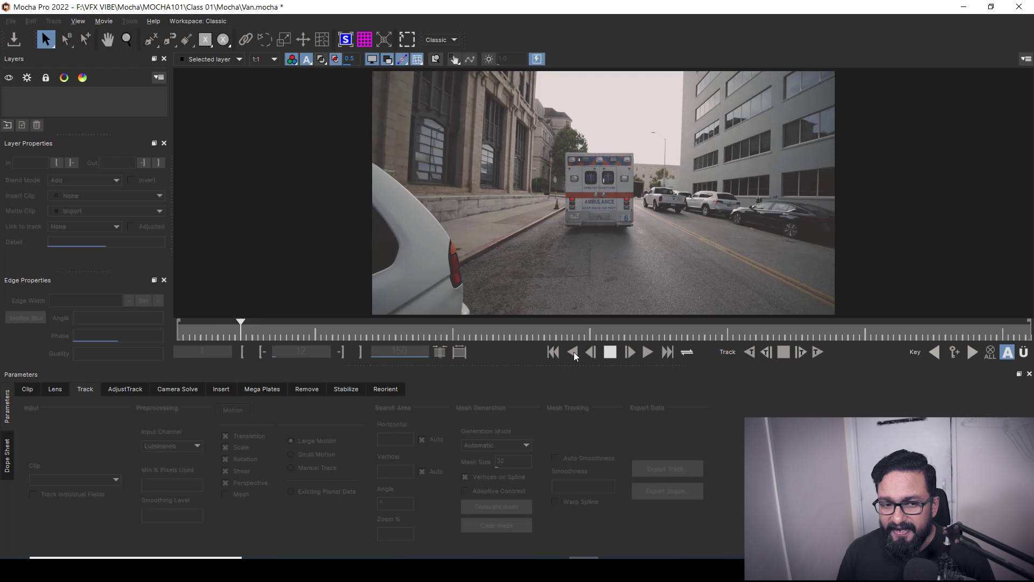
click(609, 352)
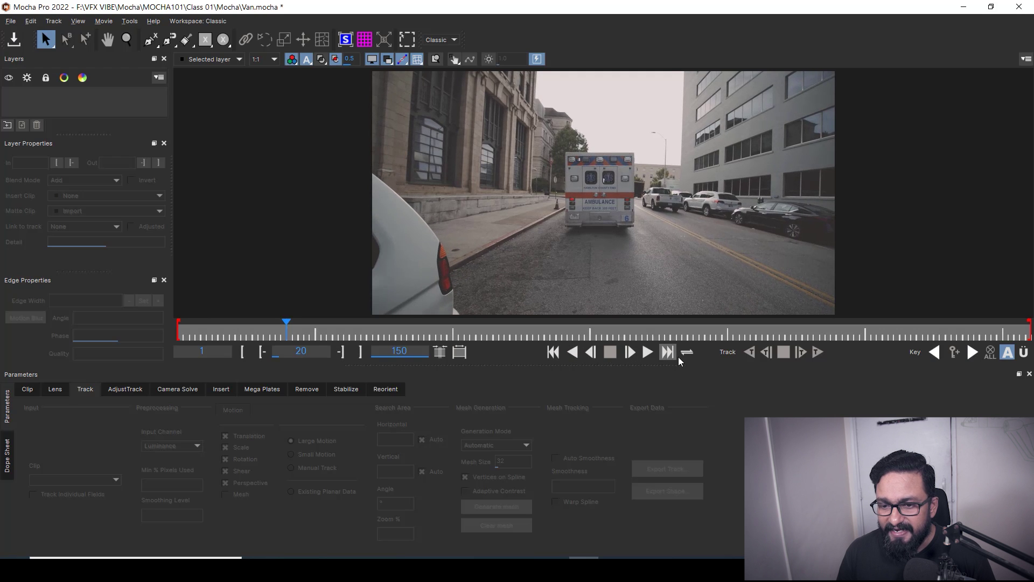
Toggle the playback mode and back, play the clip, stop it and return to frame 1.
click(686, 351)
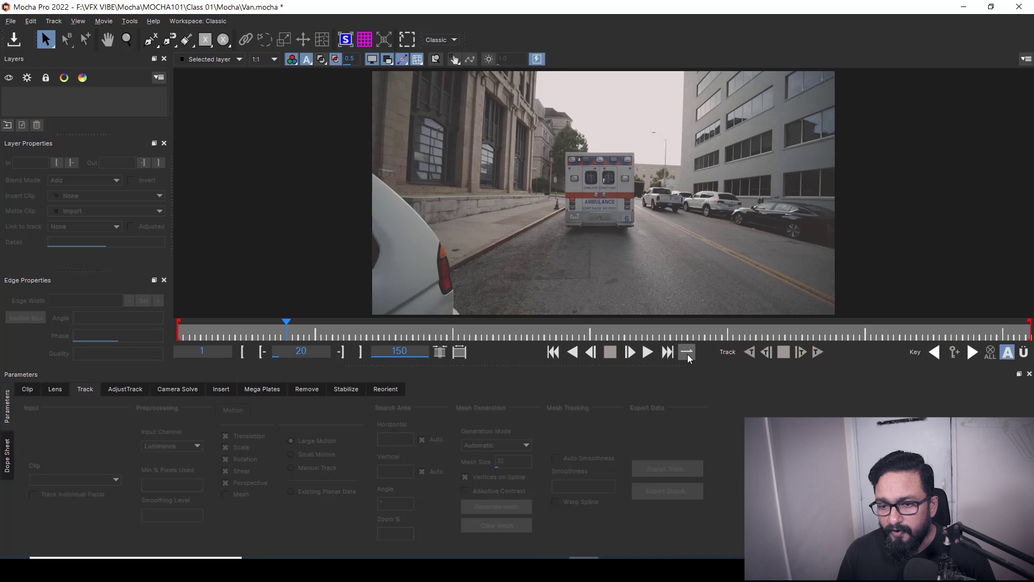
click(687, 354)
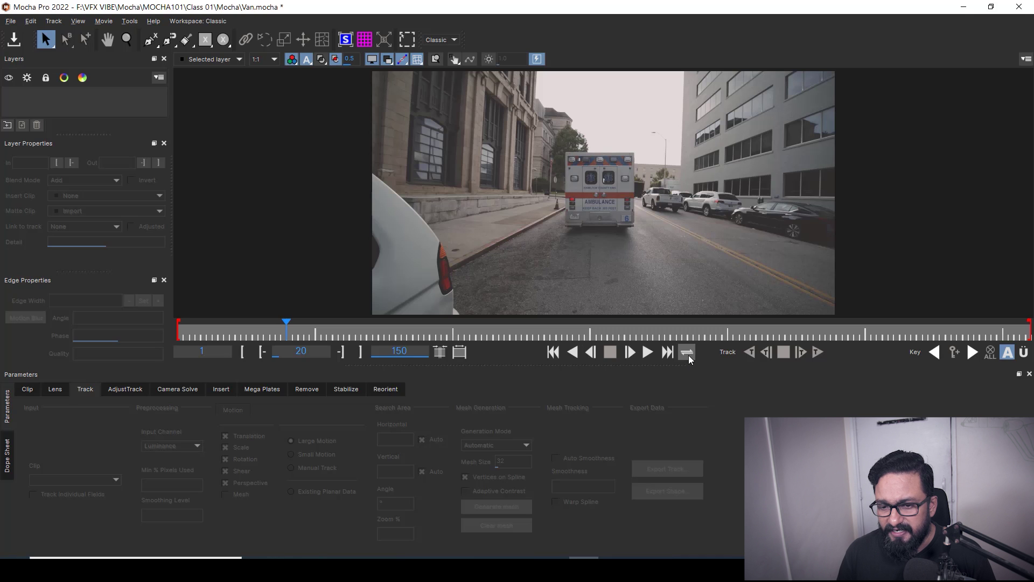
click(646, 353)
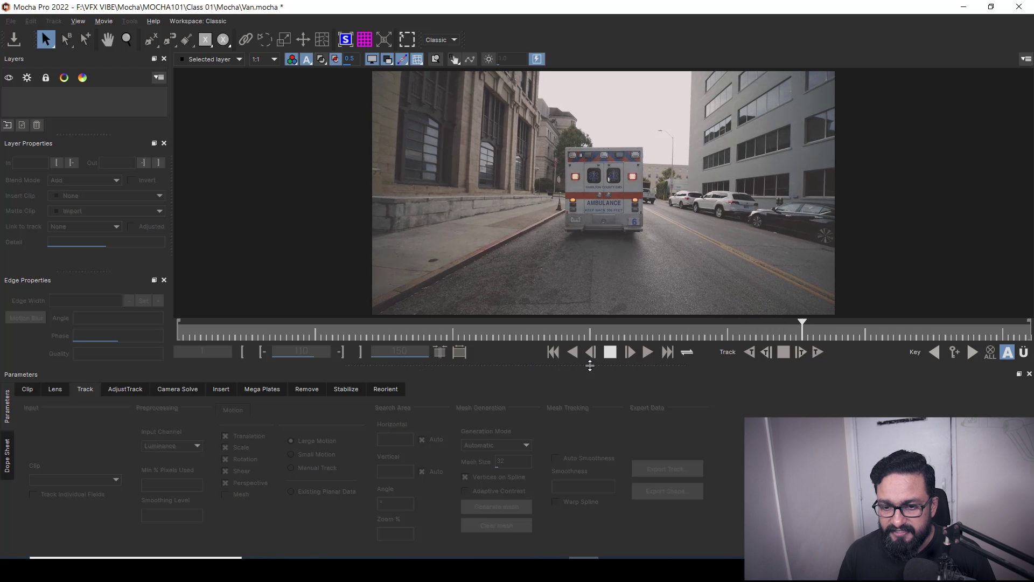
click(609, 353)
drag(849, 327, 172, 372)
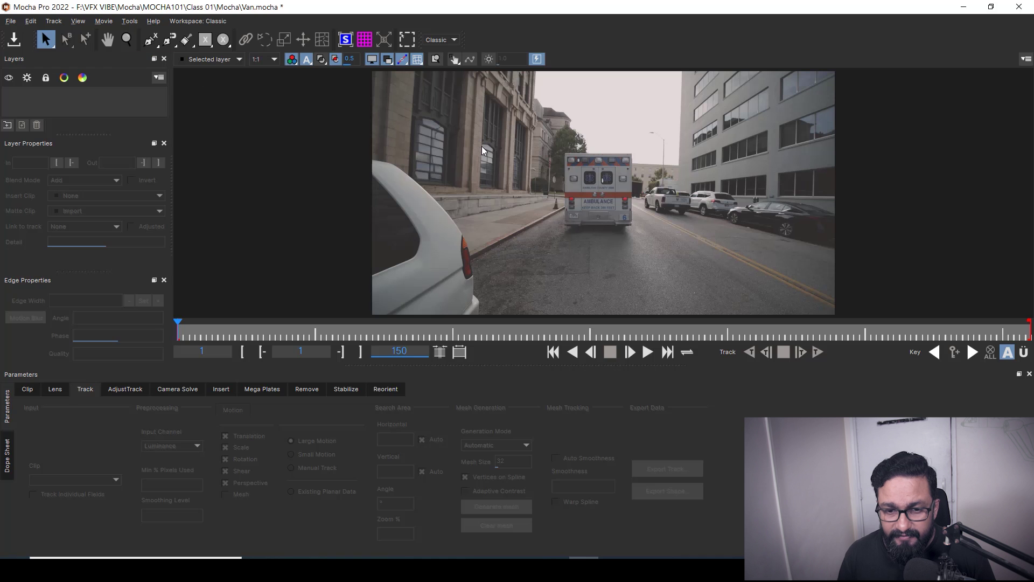
Draw a rectangular X-spline layer overlapping the ambulance's rear and the road beside it, and deselect it.
key(z)
drag(548, 187, 614, 181)
key(s)
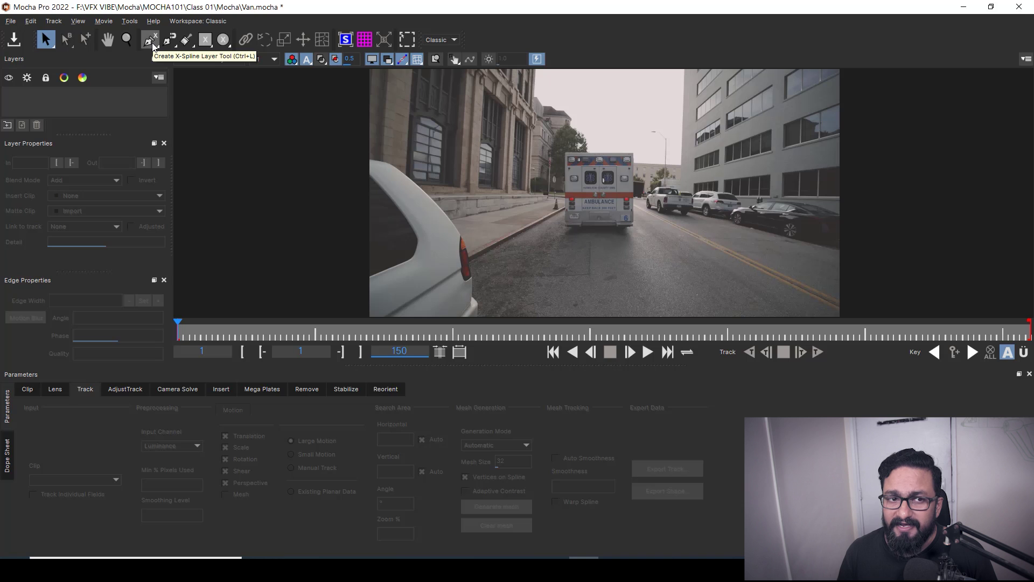
click(154, 48)
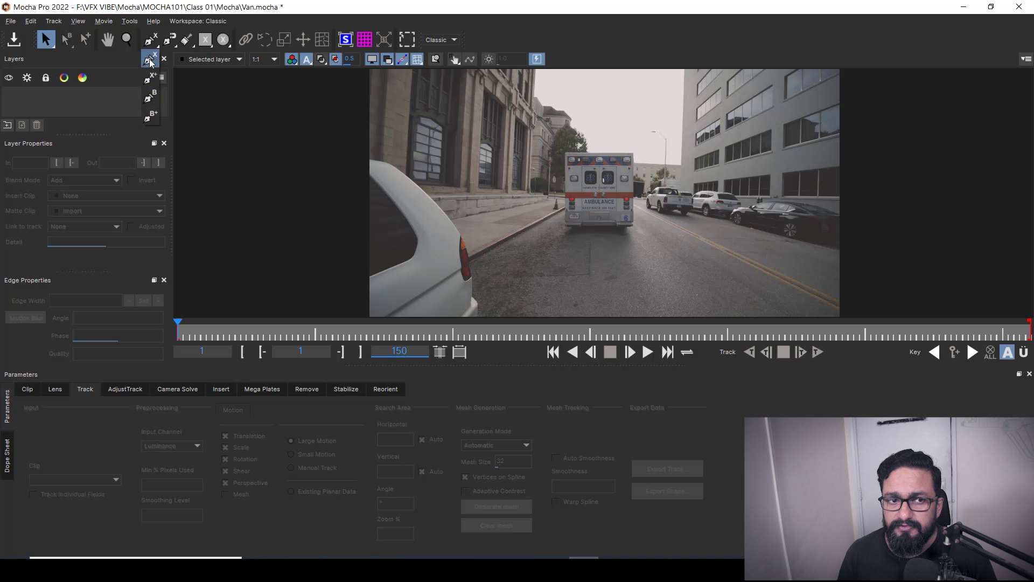
click(159, 44)
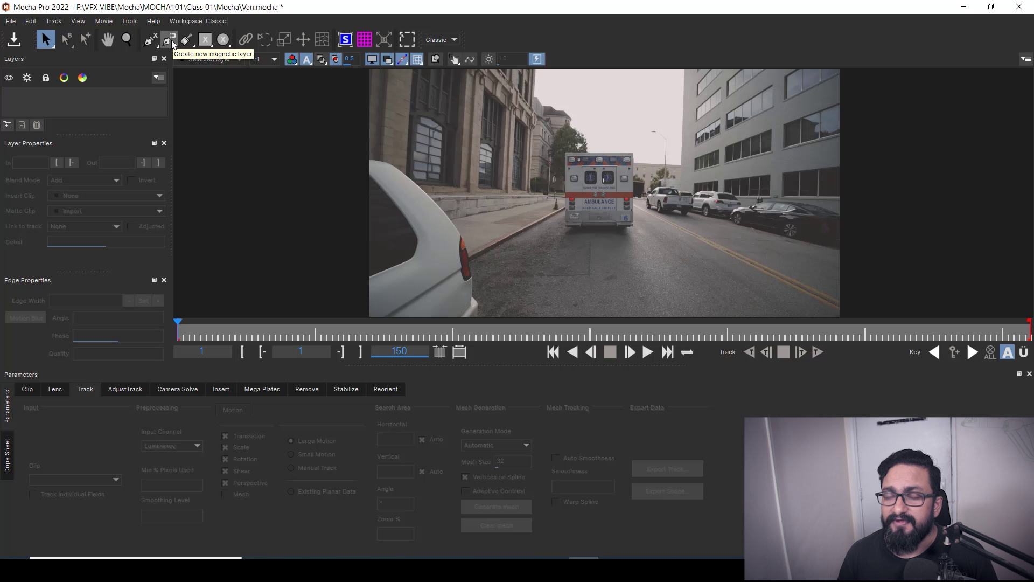
click(207, 46)
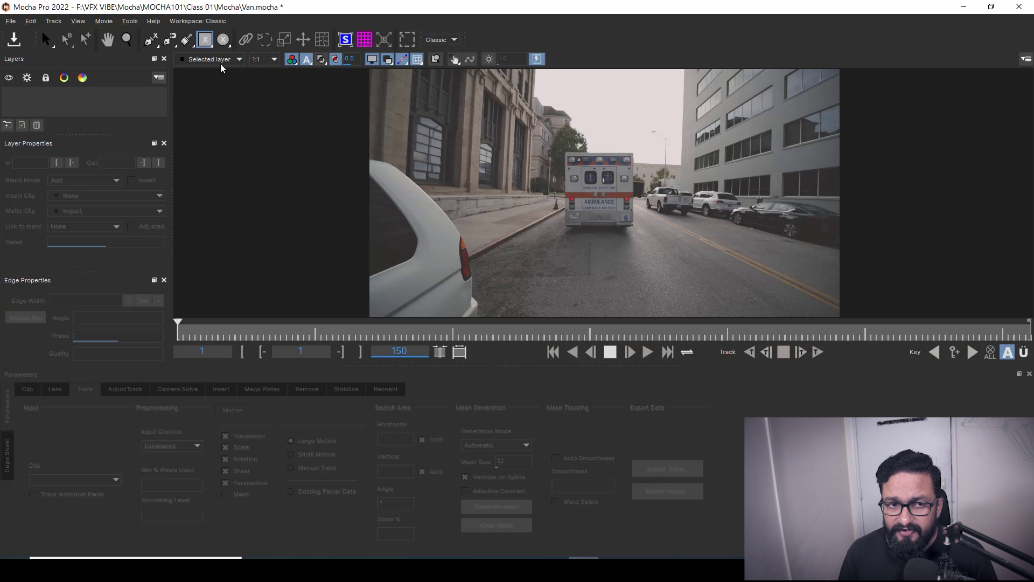
drag(585, 176, 674, 252)
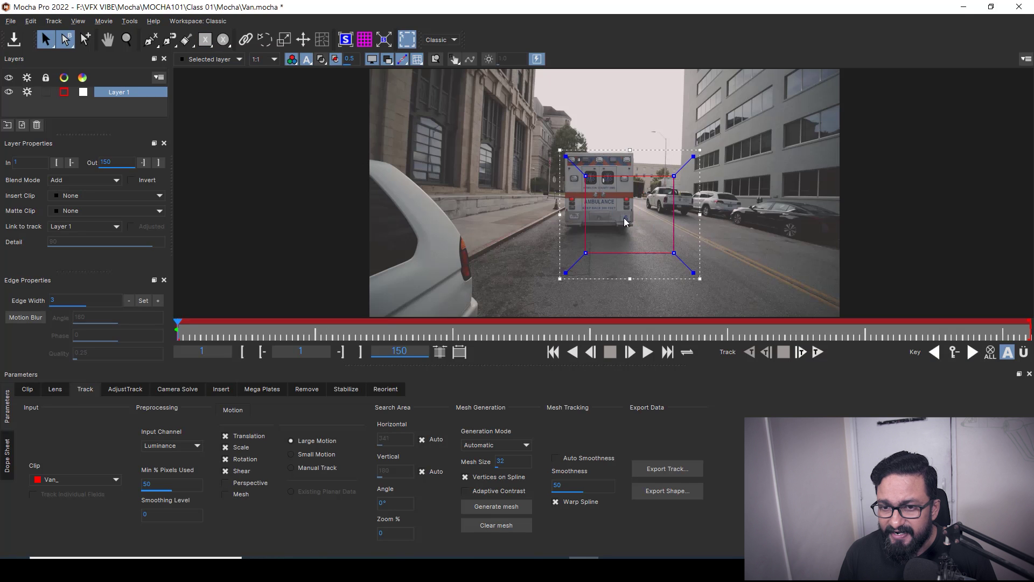
click(556, 159)
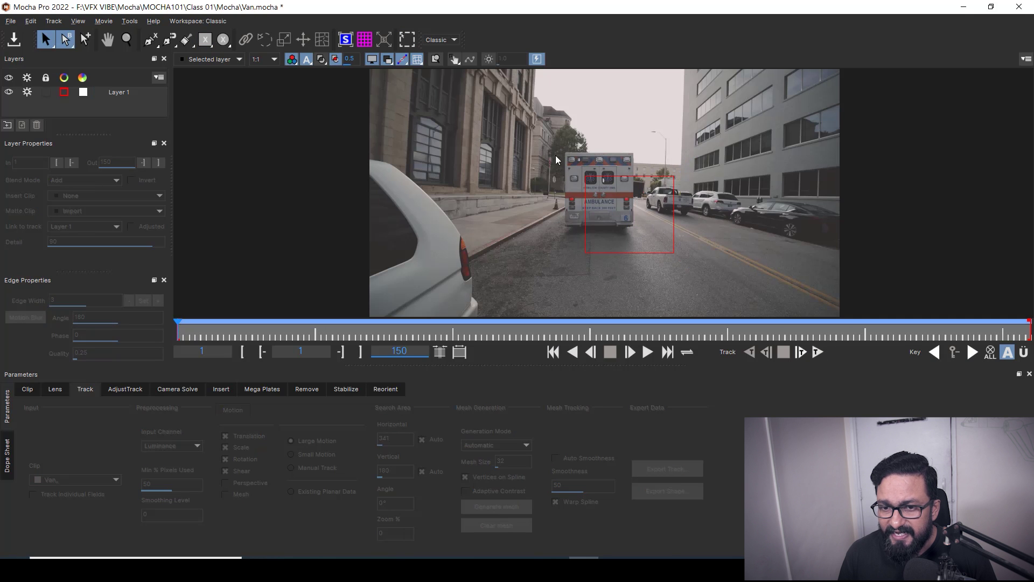
Select the rectangular X-spline layer overlapping the ambulance's rear.
click(626, 177)
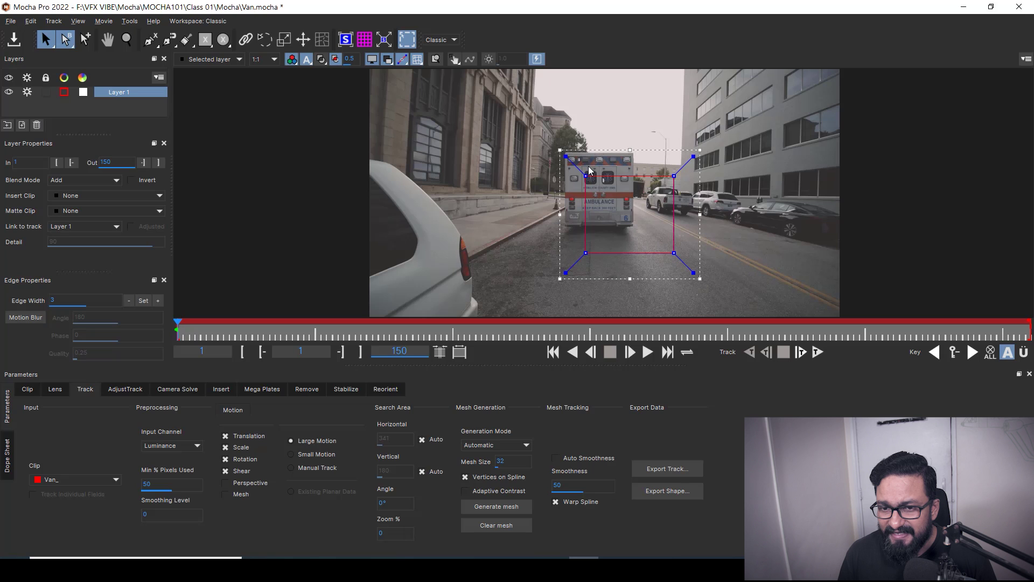
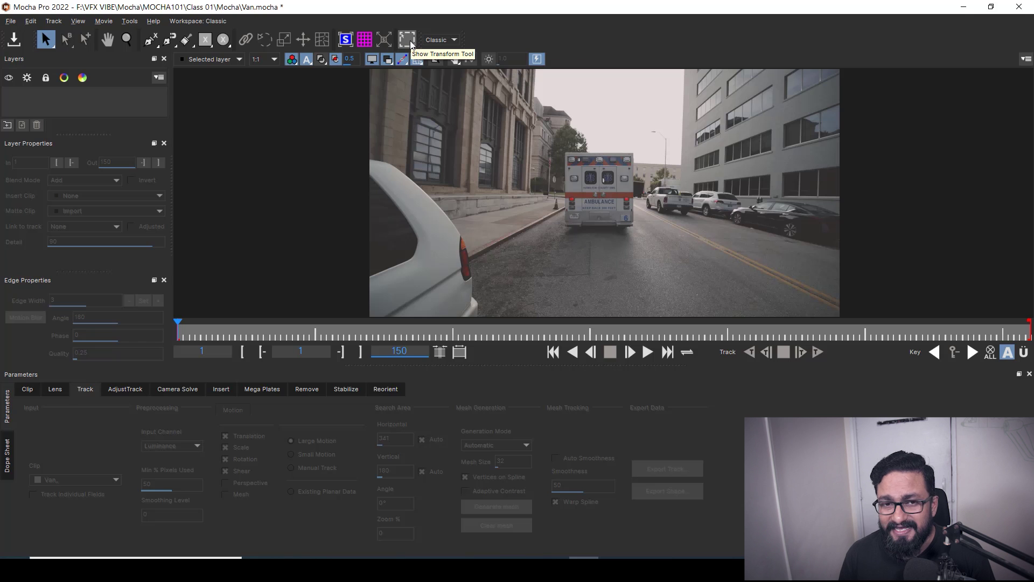
Preview the Essentials, Big Picture and Roto workspaces one after another and return to the Classic workspace.
click(455, 40)
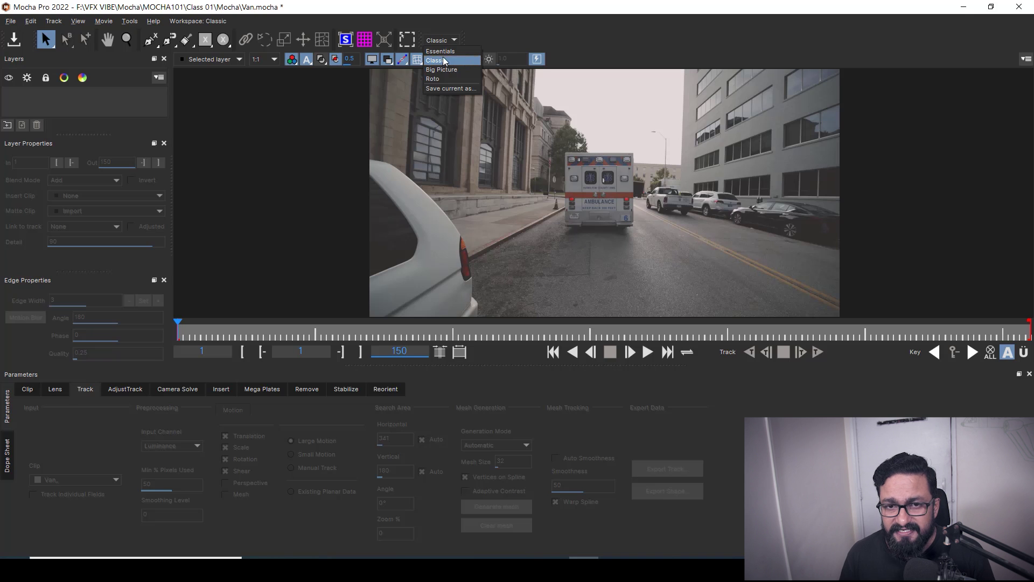
click(441, 52)
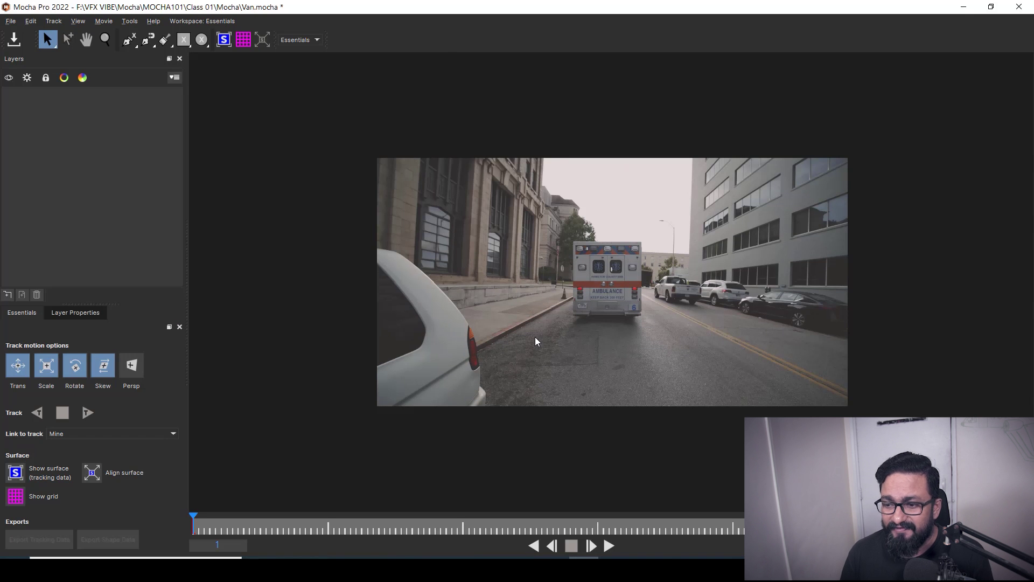
click(318, 40)
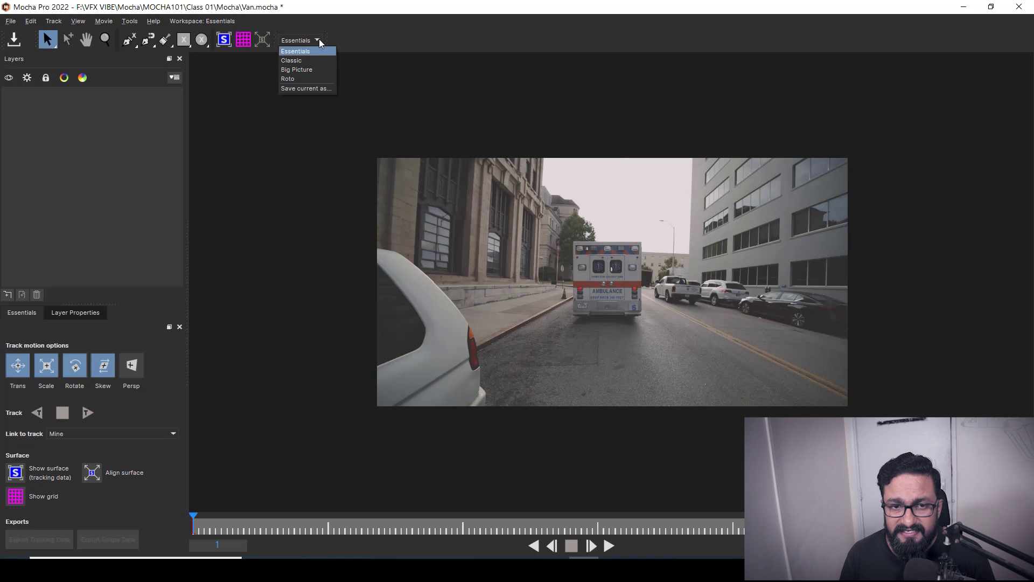
click(310, 69)
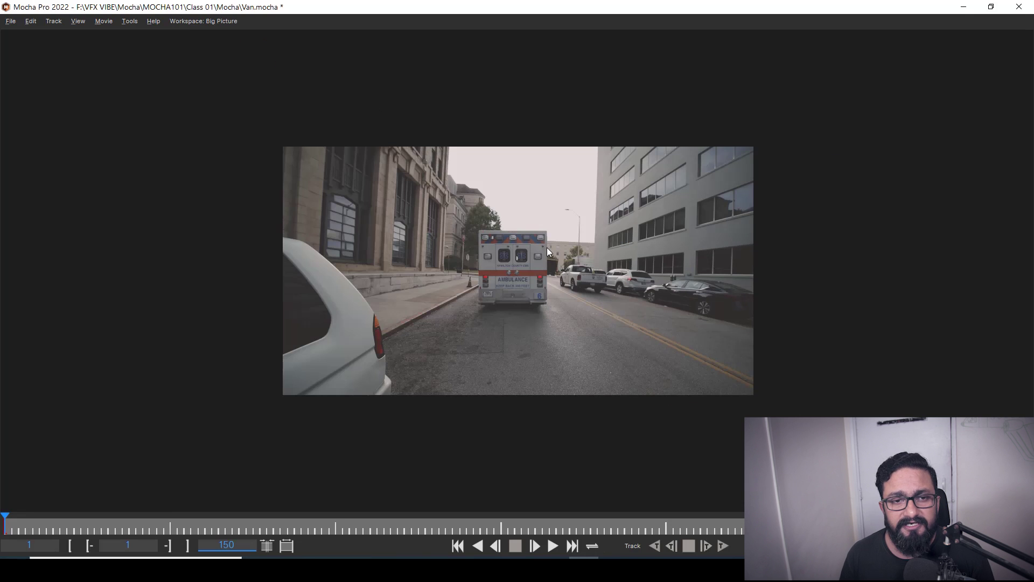
click(232, 20)
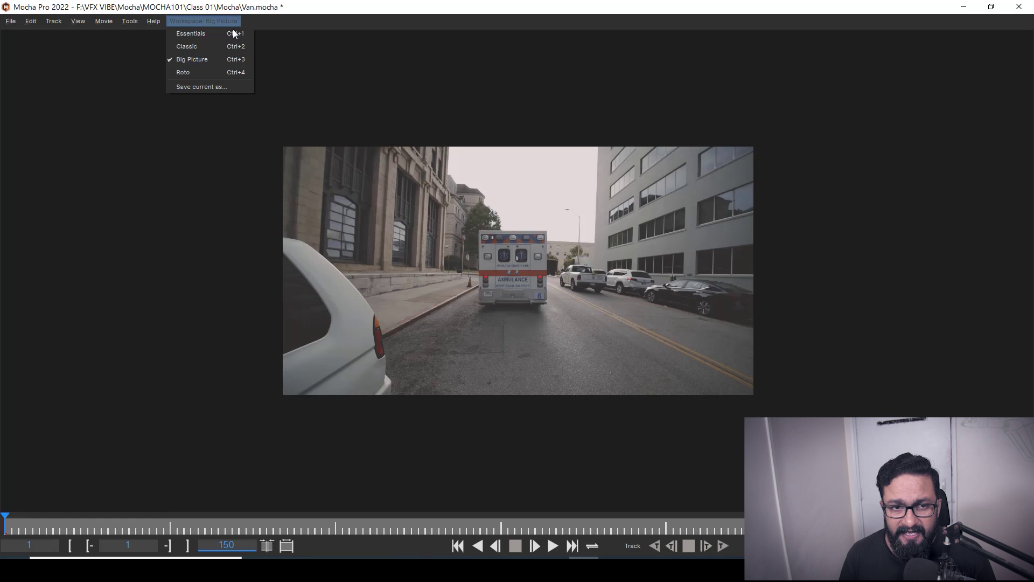
click(236, 73)
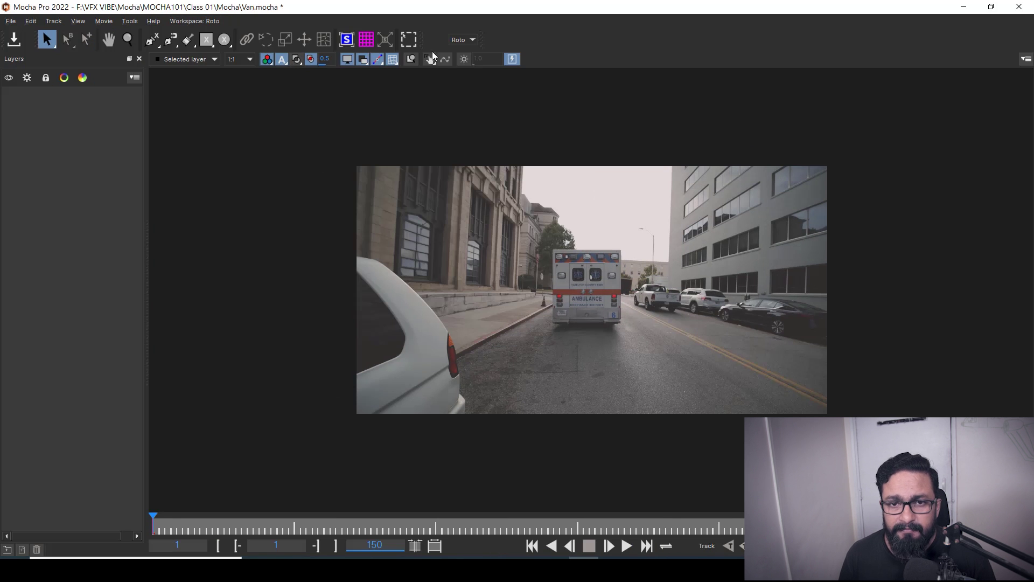
click(467, 40)
click(476, 59)
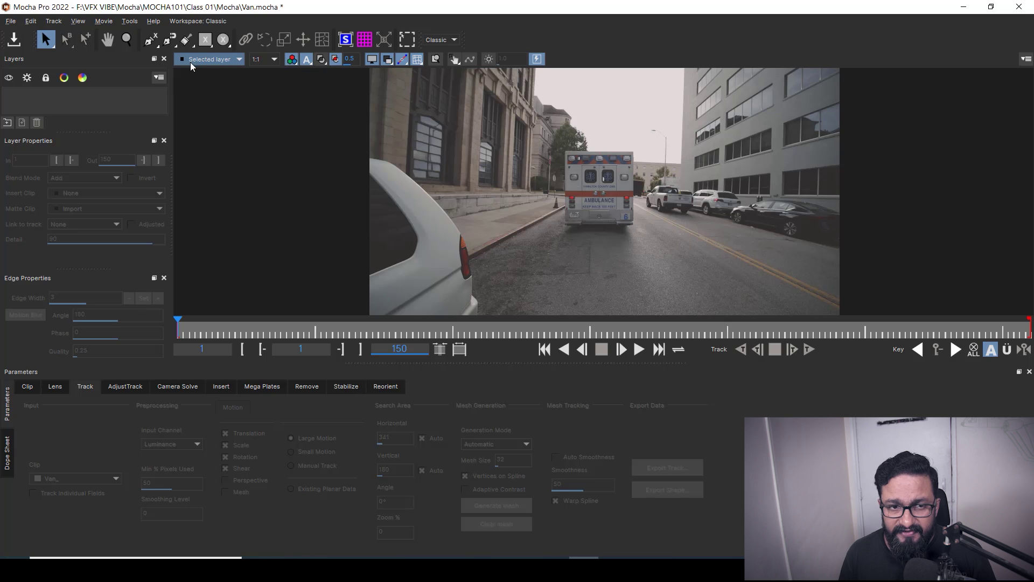
click(291, 62)
click(291, 60)
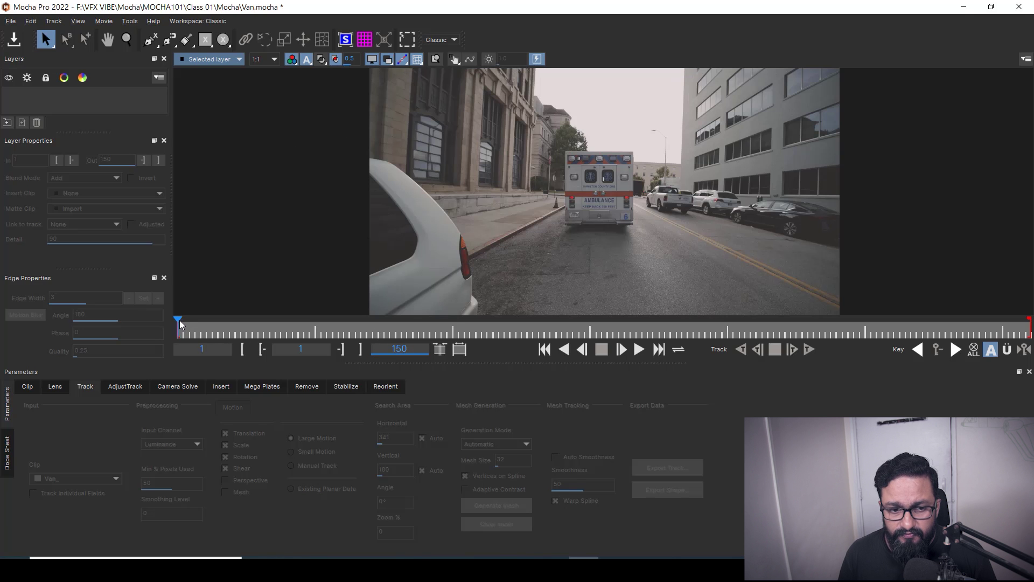
Zoom in on the ambulance's rear and pan the footage so the vehicle sits centred in the view.
key(z)
click(607, 207)
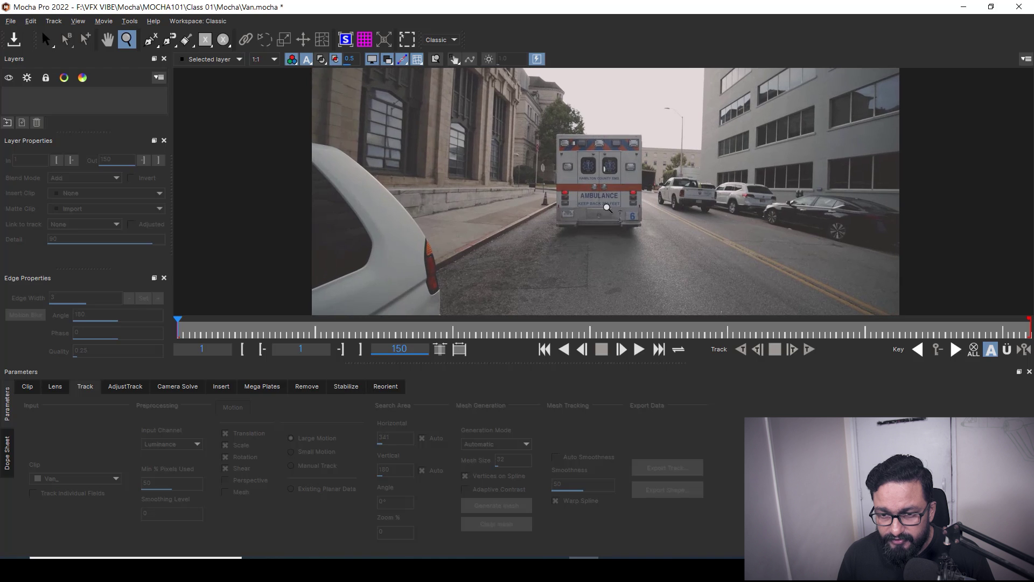
click(606, 205)
click(600, 201)
key(s)
key(x)
drag(593, 192, 570, 193)
key(s)
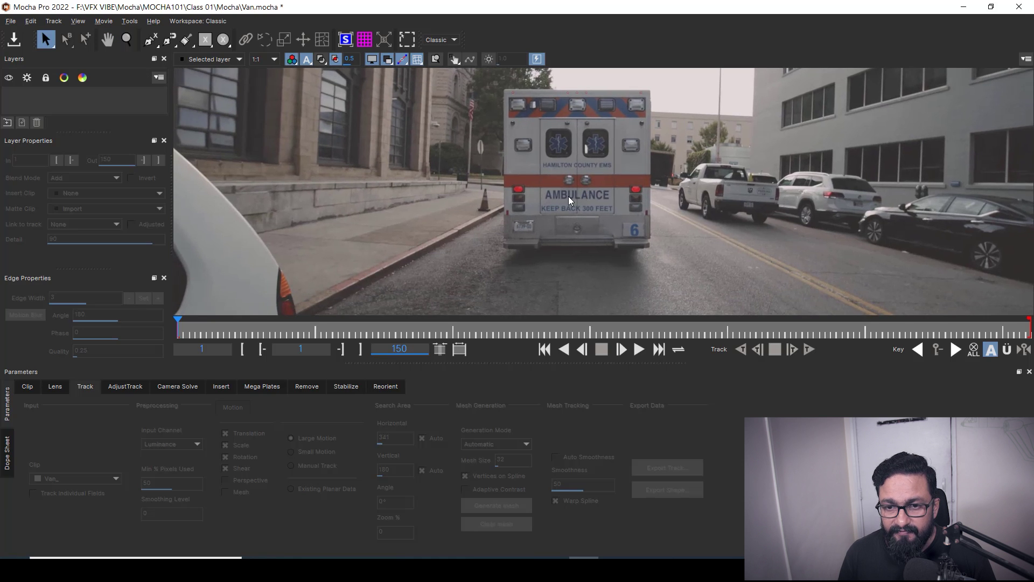
key(x)
key(s)
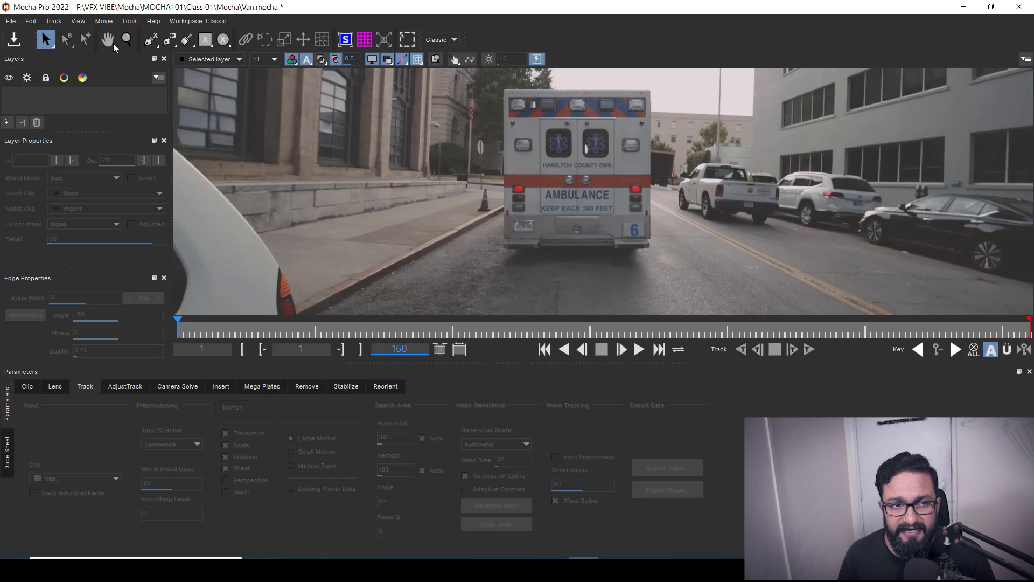
key(x)
drag(552, 239, 548, 217)
key(s)
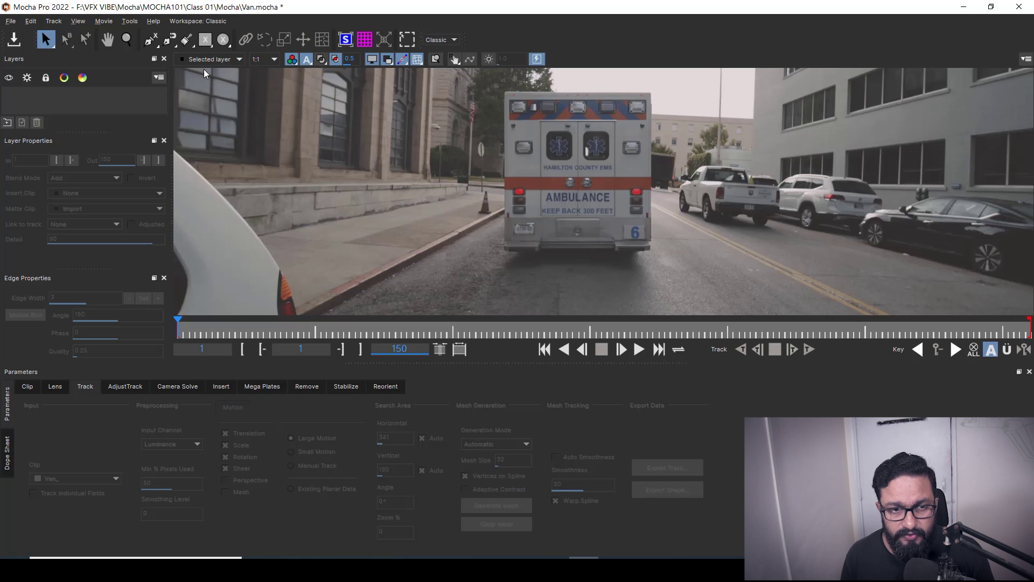
Draw a closed X-spline around the panel with the AMBULANCE lettering on the vehicle's rear.
click(151, 41)
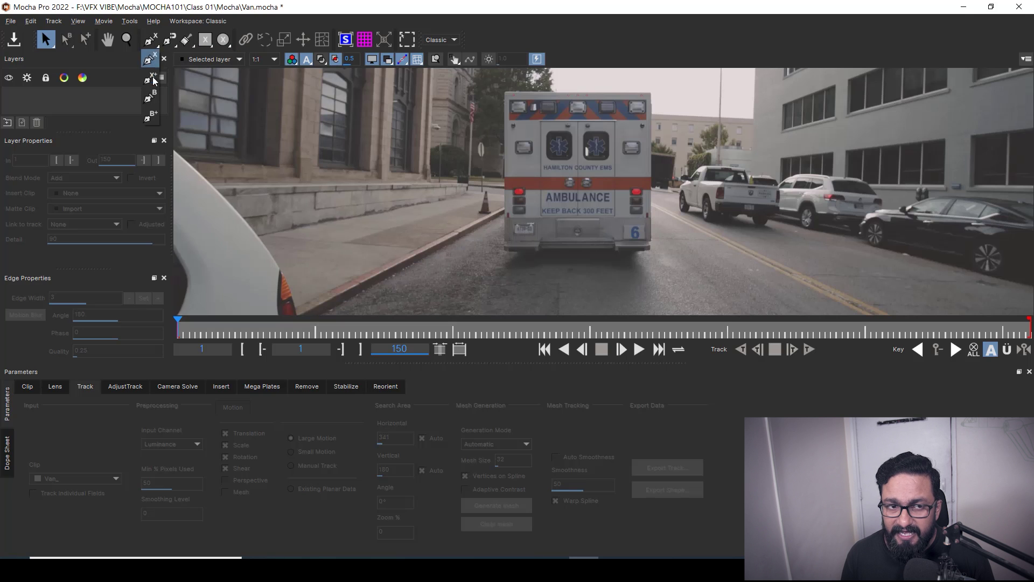
click(151, 58)
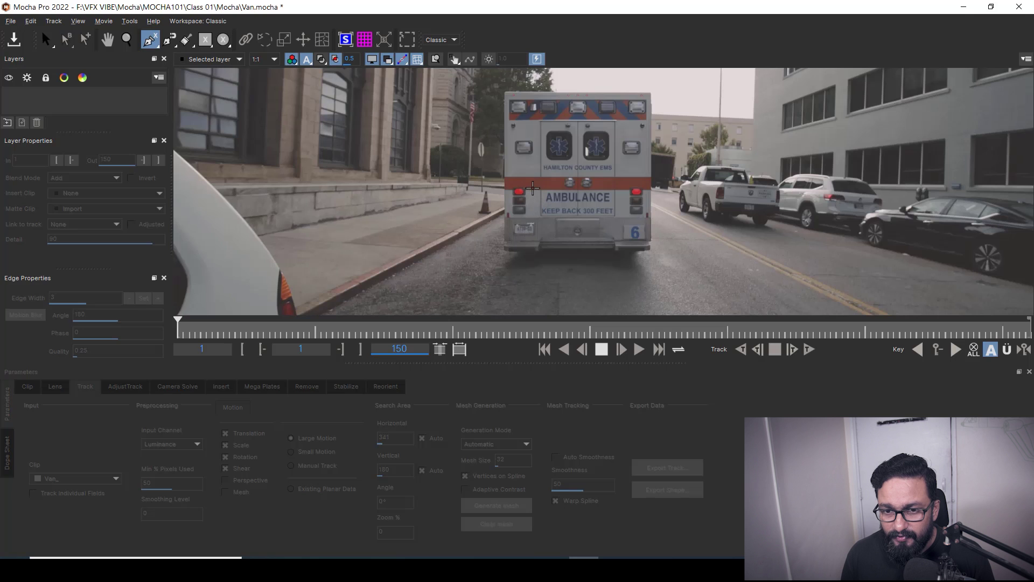
click(533, 188)
click(624, 190)
click(622, 228)
click(623, 224)
click(530, 221)
click(537, 236)
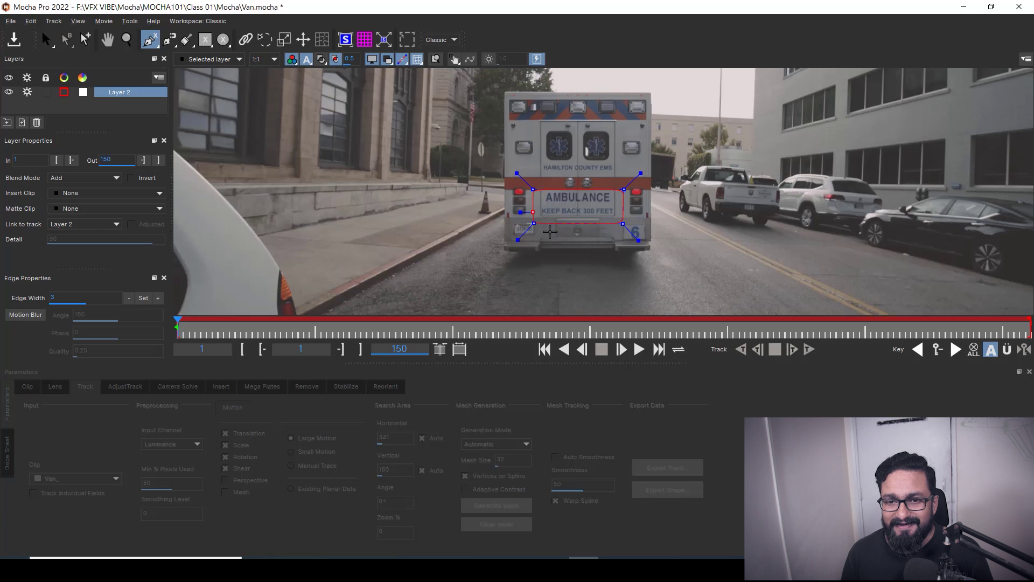
right_click(533, 213)
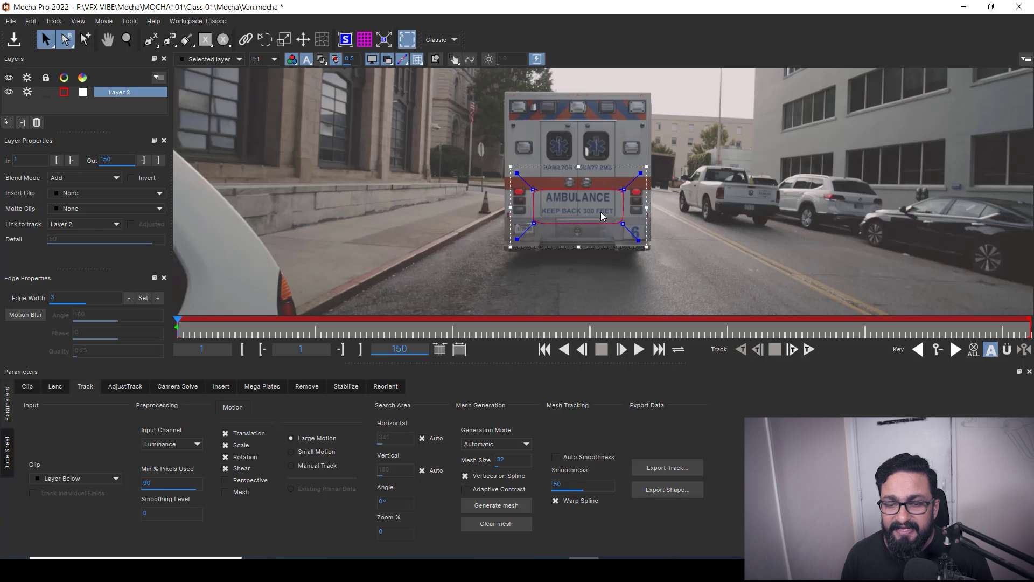
Rename the new spline layer as First Shape.
drag(586, 208, 552, 224)
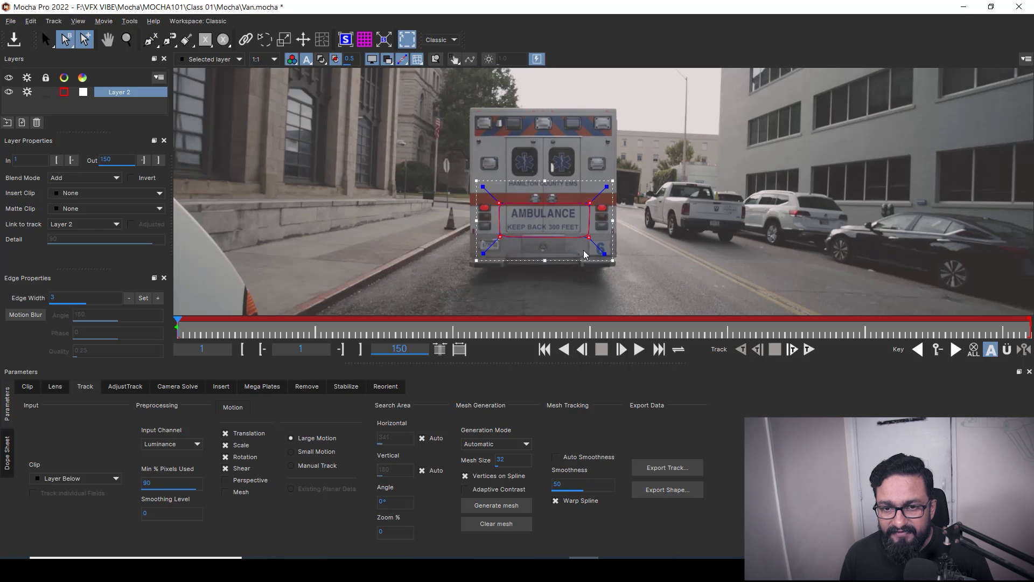
double_click(120, 92)
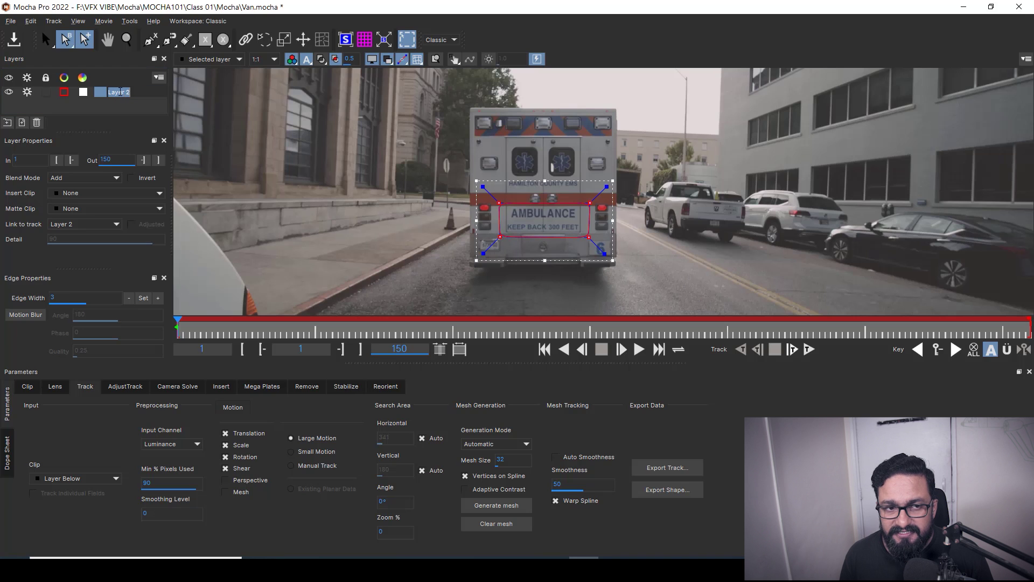
text(First S)
text(hapr)
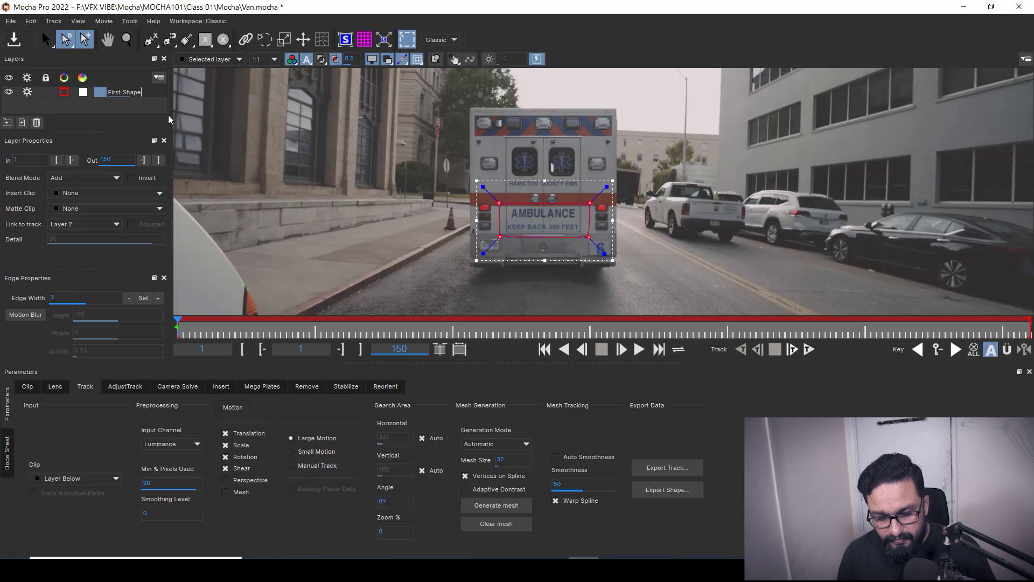
key(Return)
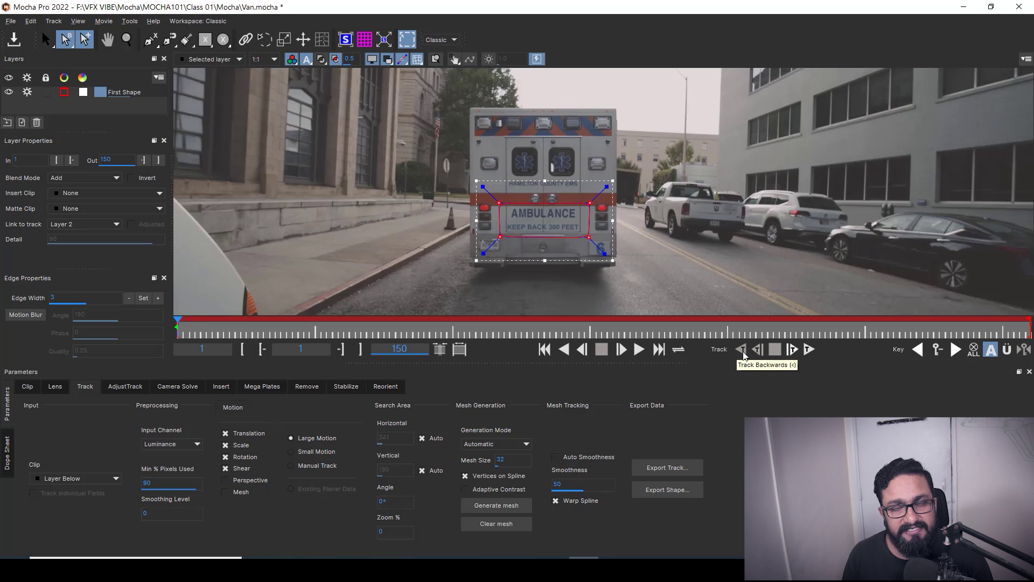
Track the First Shape layer forward through the whole clip, scrub back through the track and return to frame 1.
click(809, 350)
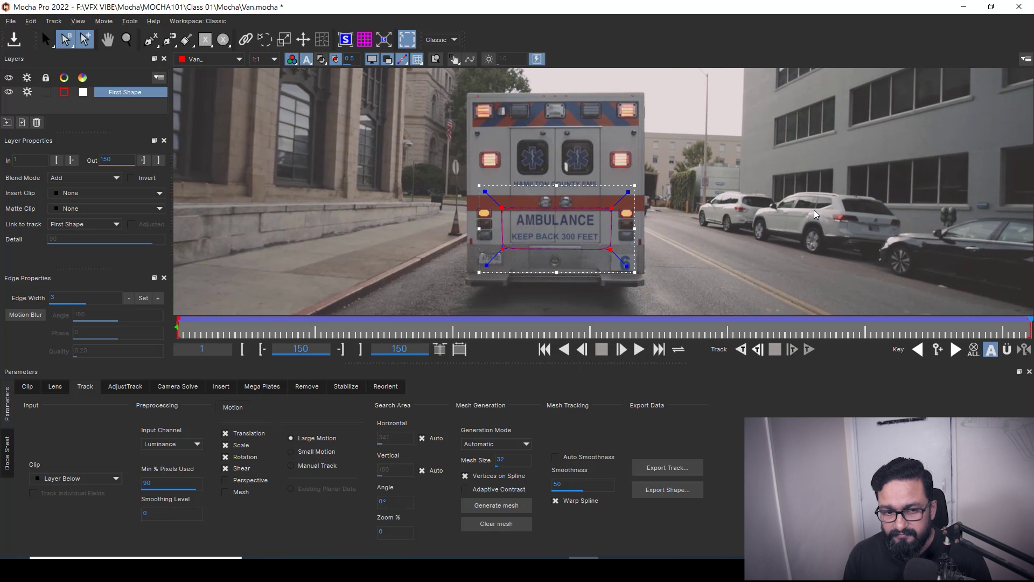
drag(1028, 331, 343, 337)
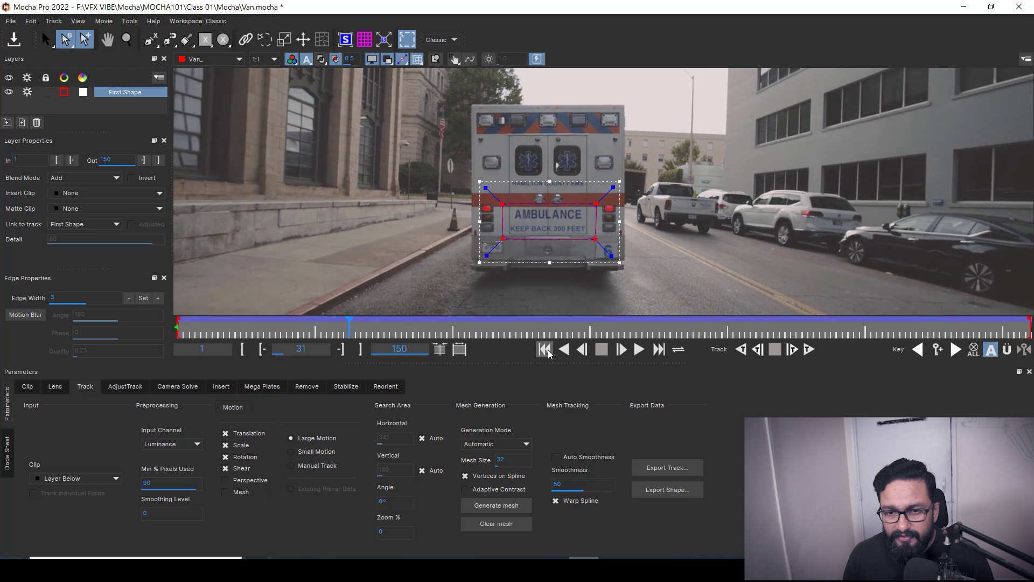
click(547, 350)
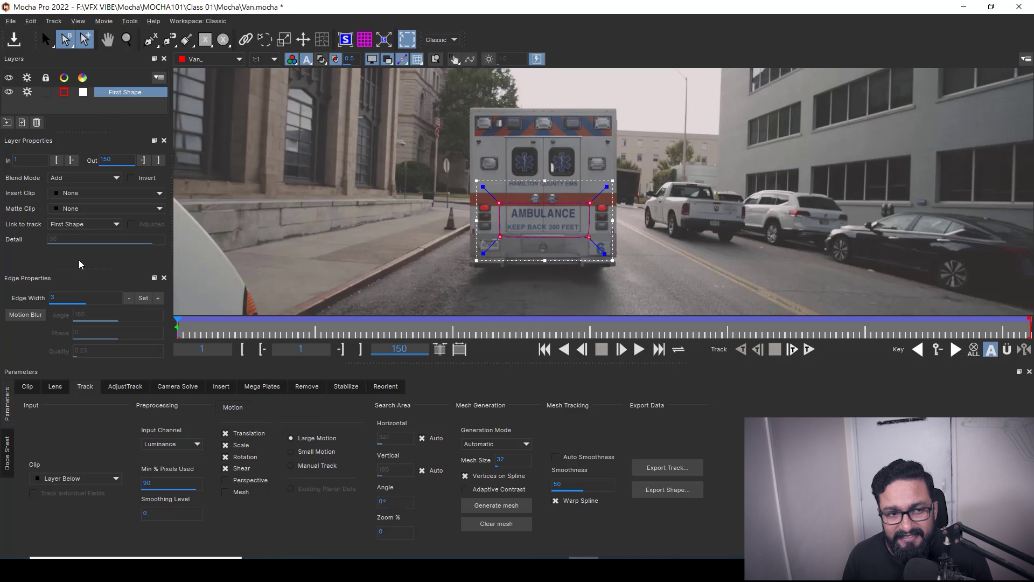
Delete the First Shape layer and draw a new closed X-spline around the AMBULANCE lettering panel.
click(36, 122)
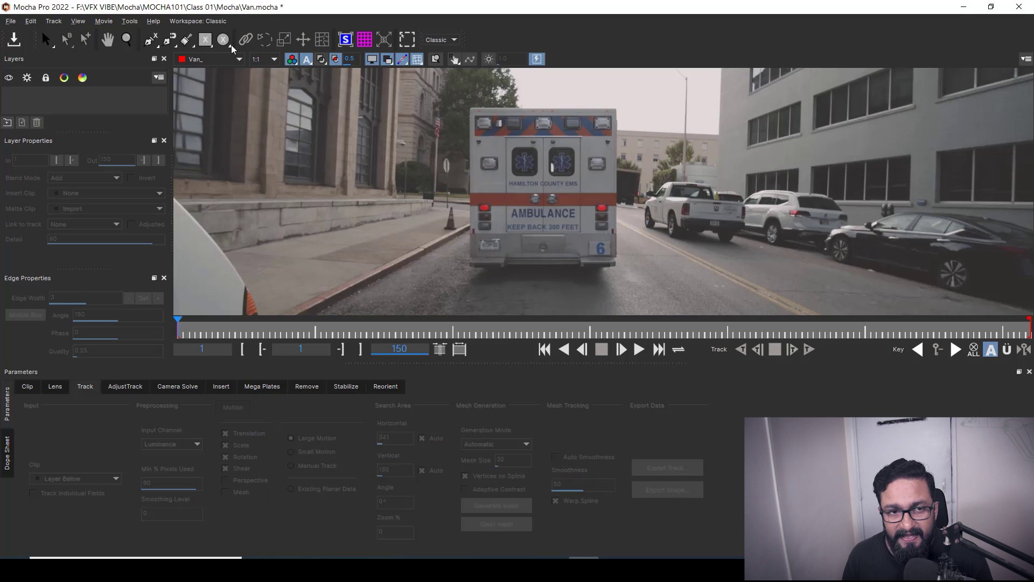
click(149, 39)
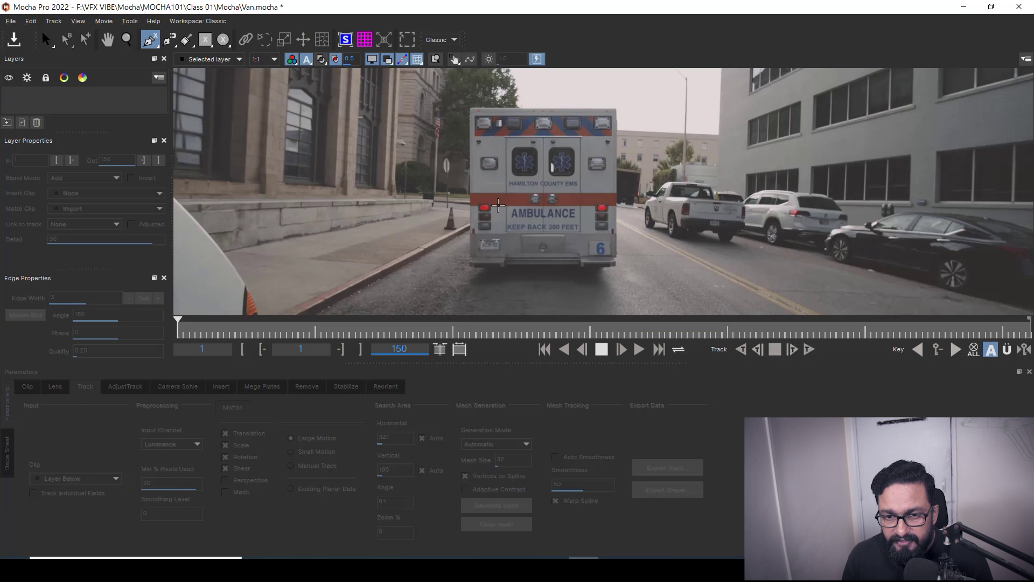
click(494, 183)
click(510, 259)
right_click(504, 241)
drag(503, 242, 514, 220)
drag(614, 237, 598, 233)
click(593, 206)
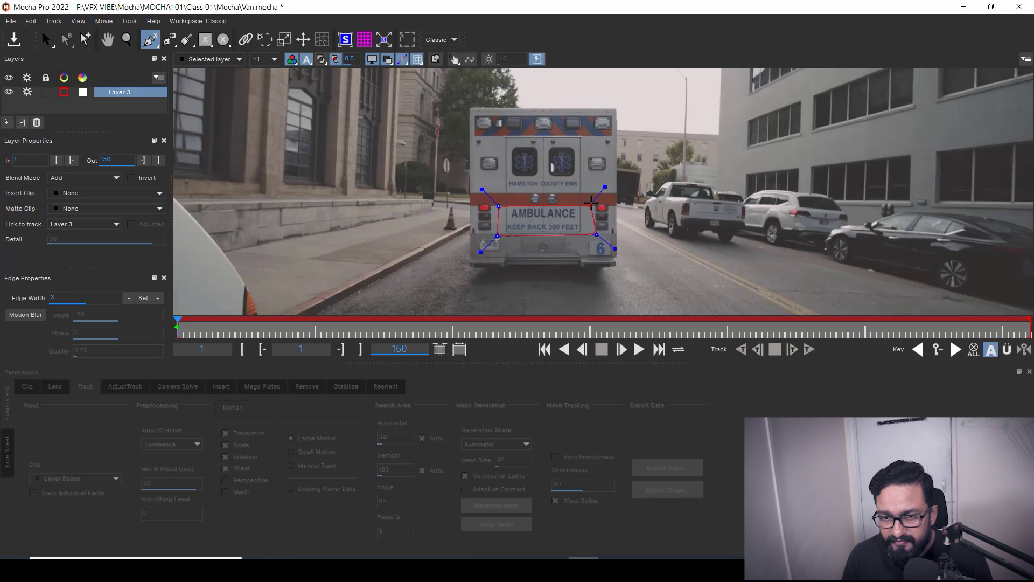
right_click(592, 206)
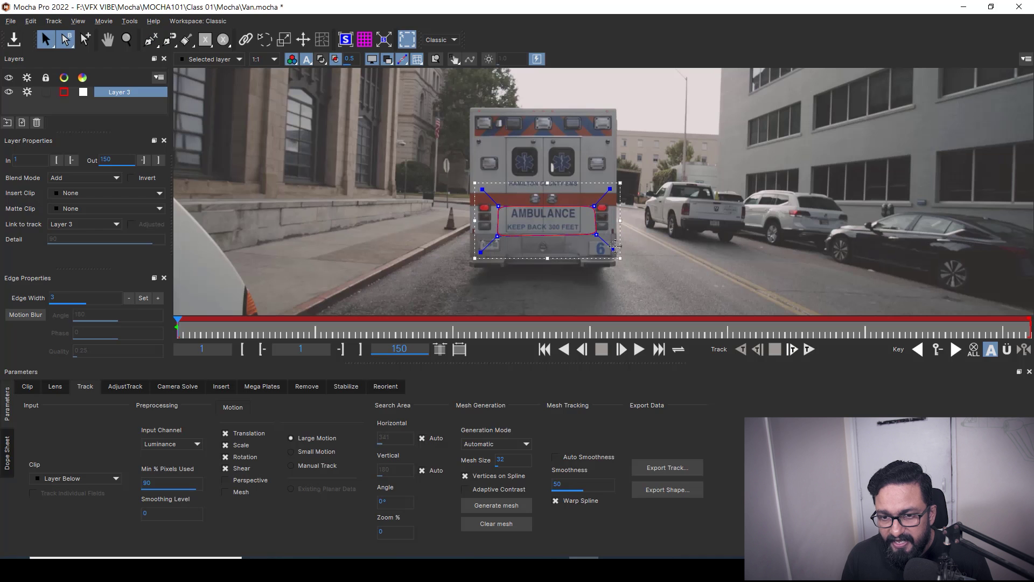
Refine the spline's corner points so the shape fits squarely around the AMBULANCE lettering panel.
drag(597, 233, 611, 175)
key(z)
key(s)
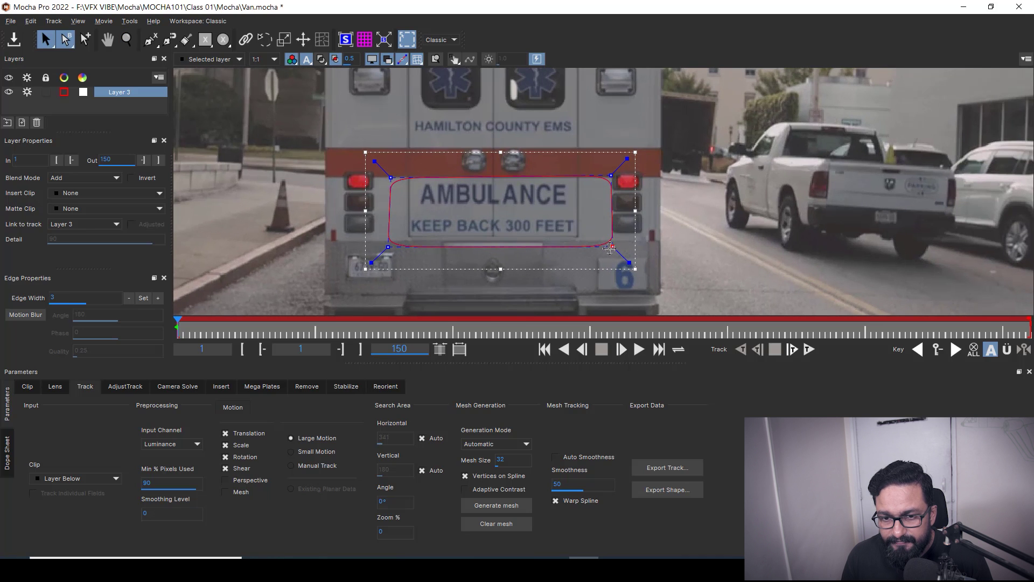
drag(613, 245, 613, 248)
drag(391, 177, 390, 173)
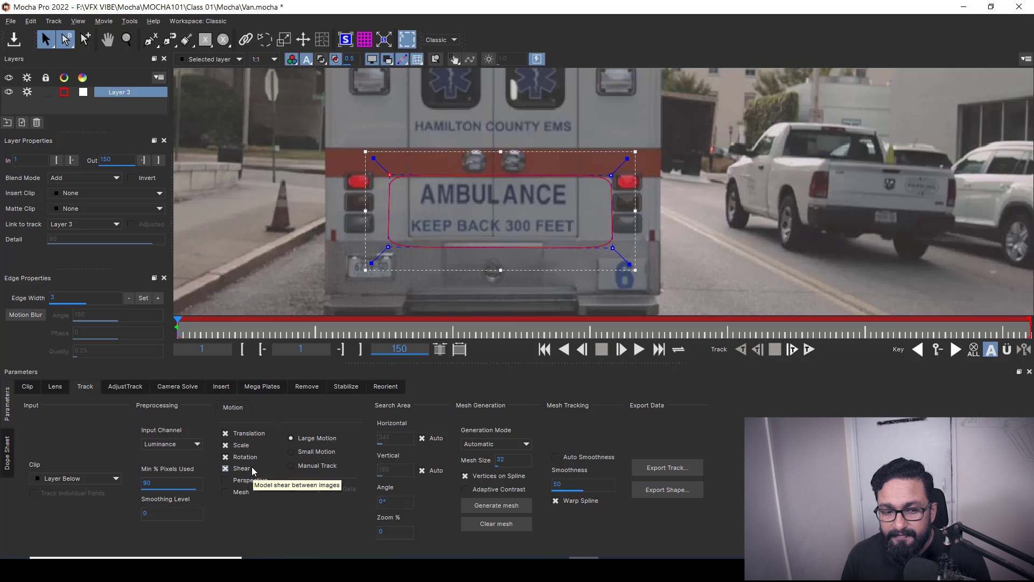
Switch the Scale and Rotation track motion options off and back on, and enable Perspective as well.
click(225, 445)
click(225, 457)
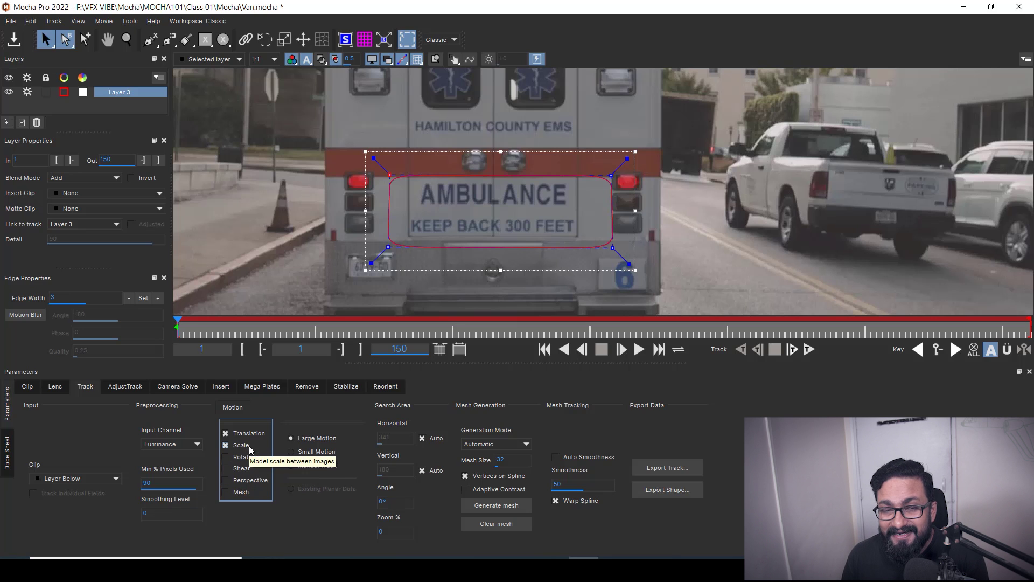
click(226, 456)
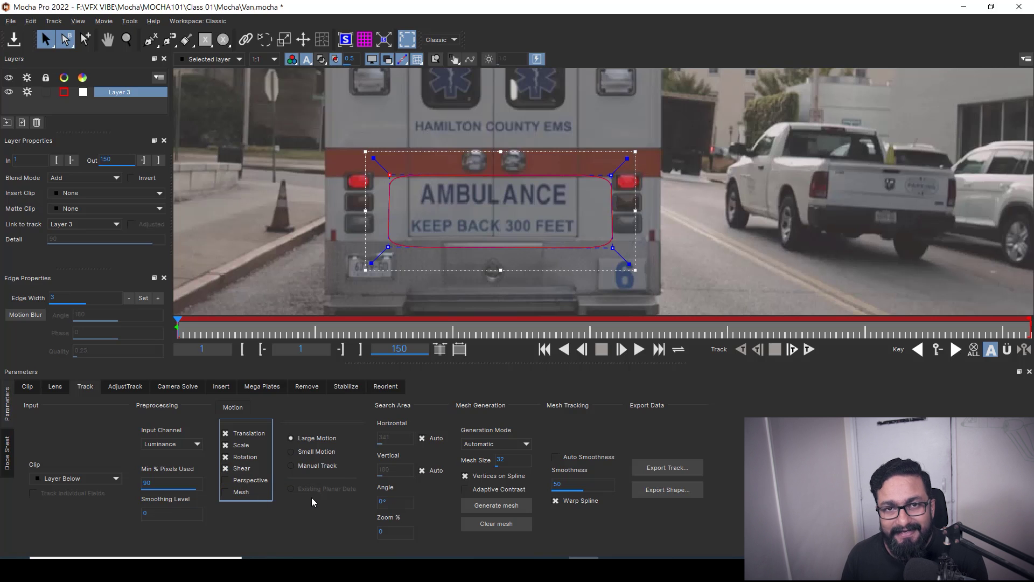
click(227, 484)
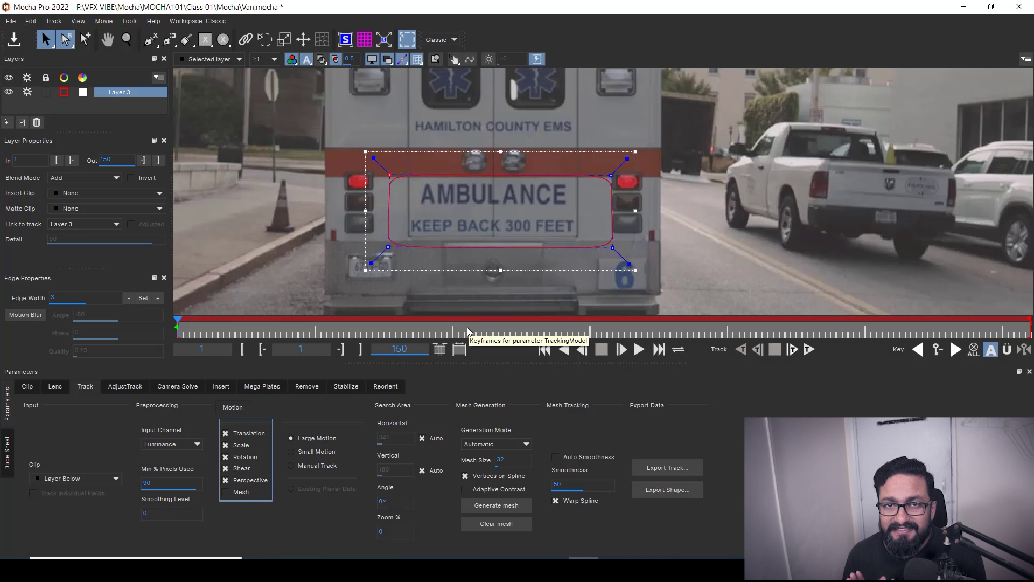
drag(579, 127, 634, 270)
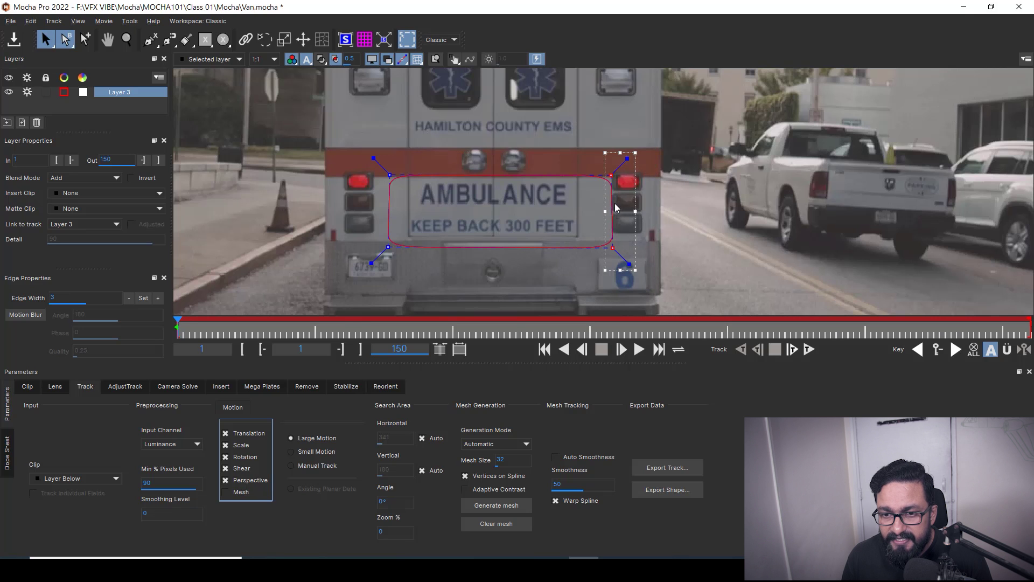
drag(608, 176, 602, 191)
key(ctrl+z)
key(ctrl+z)
mouse_move(612, 247)
mouse_down()
mouse_move(577, 227)
mouse_move(592, 235)
mouse_move(579, 239)
mouse_move(597, 235)
mouse_up()
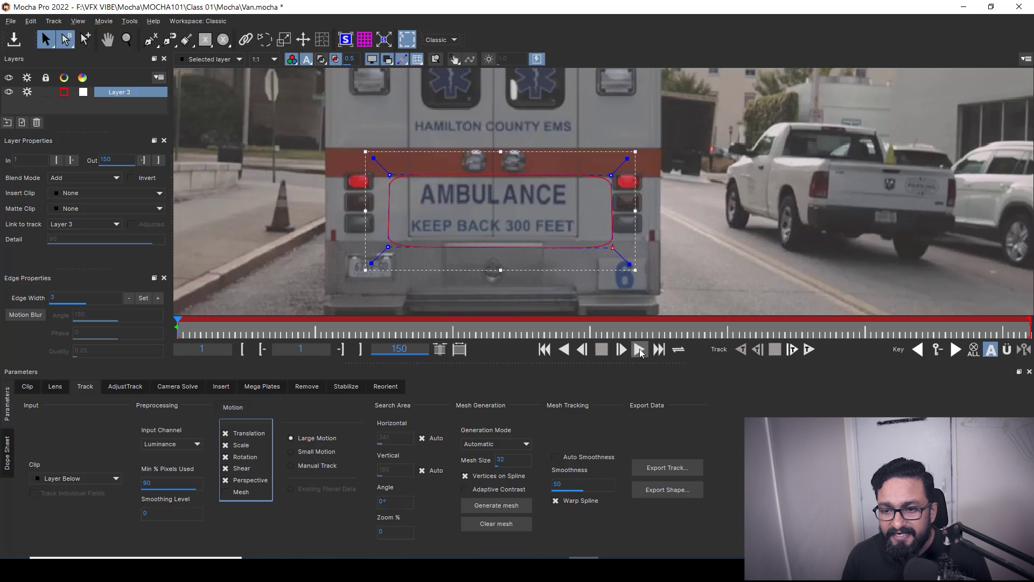
Track Layer 3 forward through the whole clip, scrub back through the result and return to frame 1.
click(809, 350)
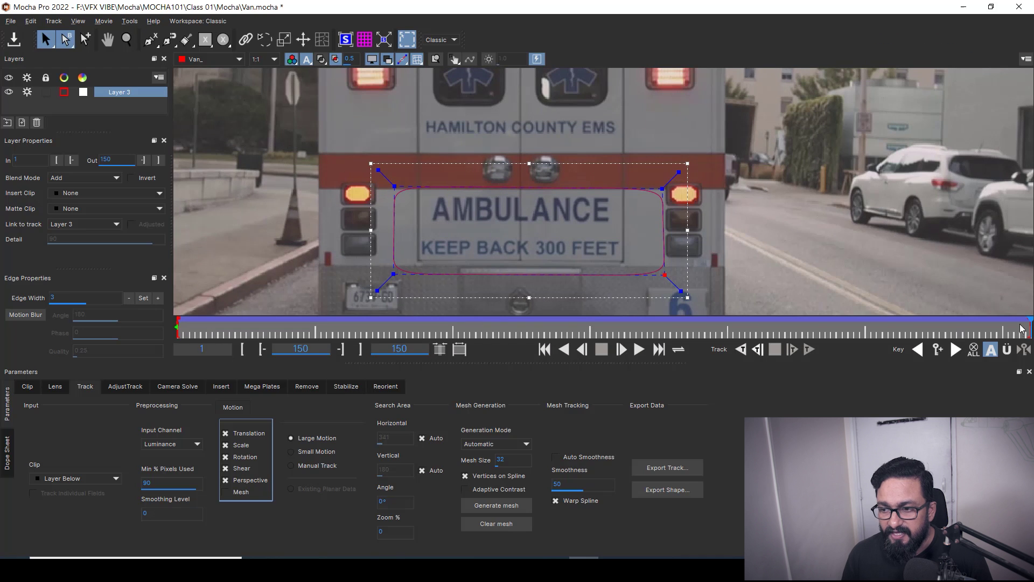
drag(1027, 325, 244, 343)
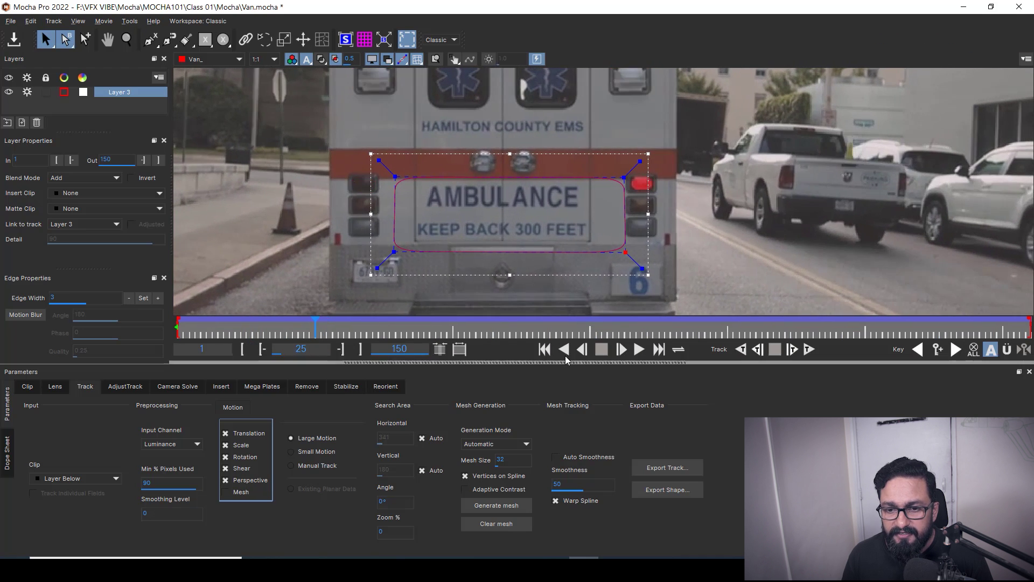
click(545, 349)
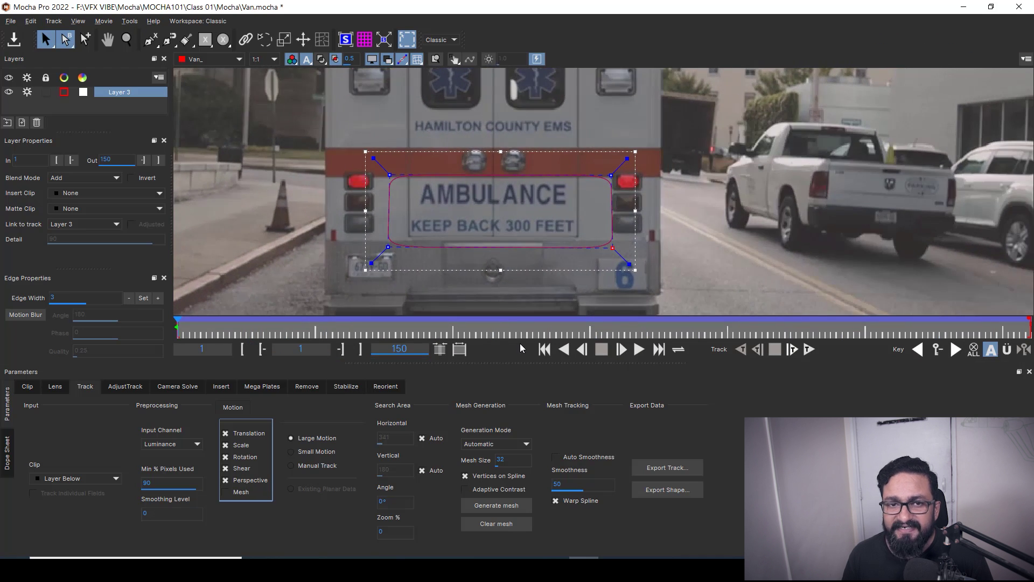
Display the planar surface and grid, and fit the surface's four corners to the framed AMBULANCE lettering panel.
click(346, 42)
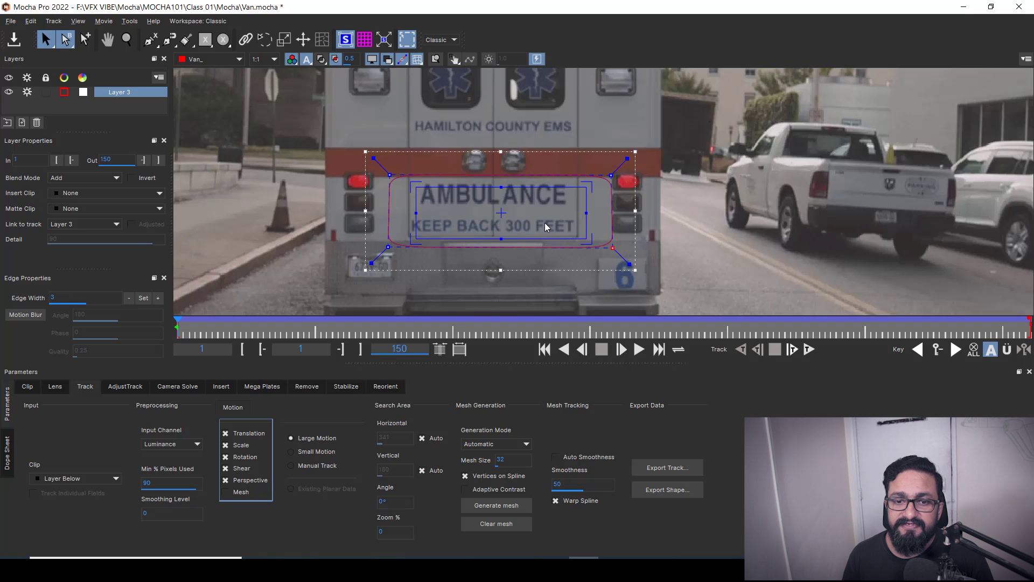
click(364, 40)
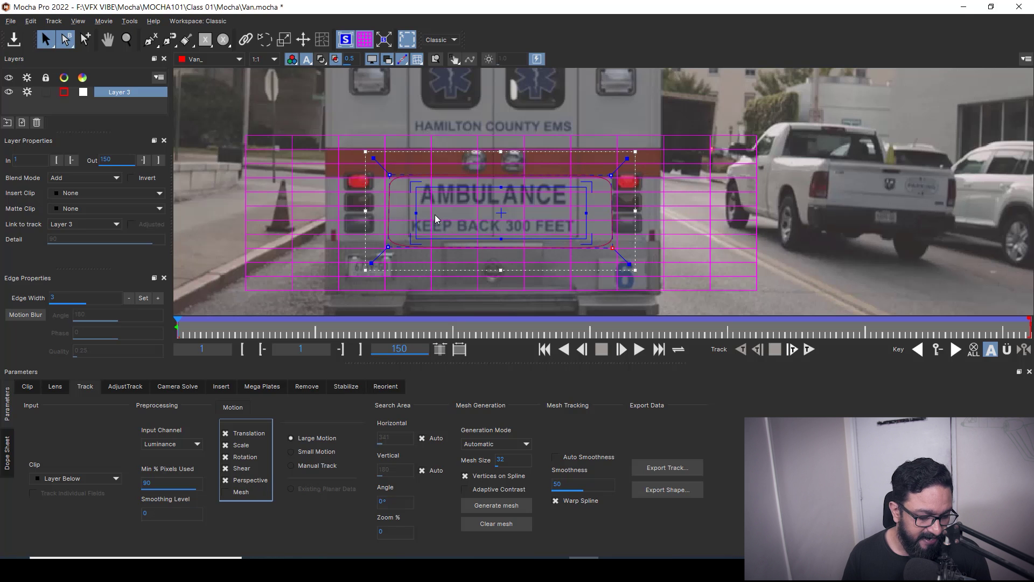
key(z)
drag(434, 214, 365, 81)
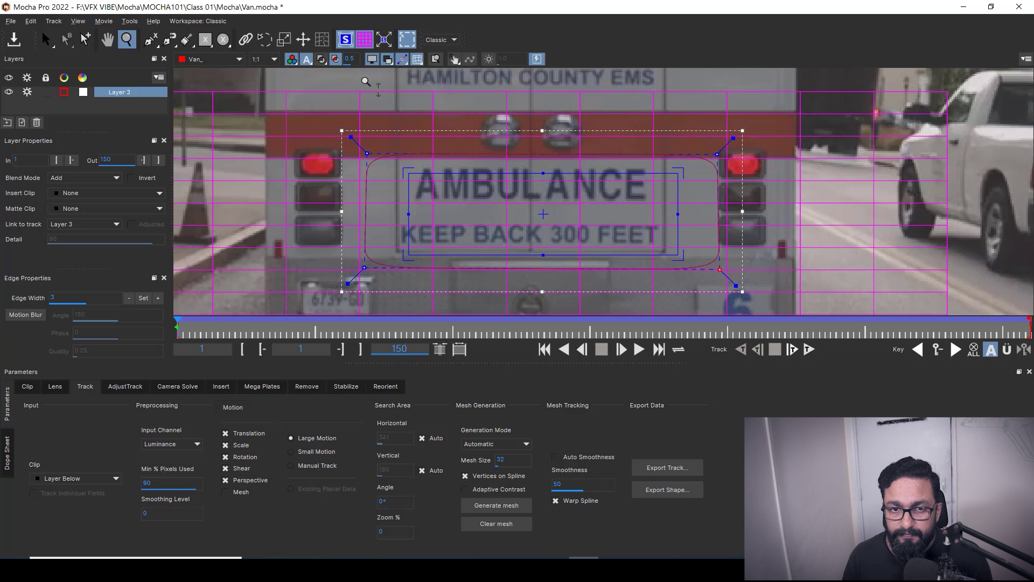
key(s)
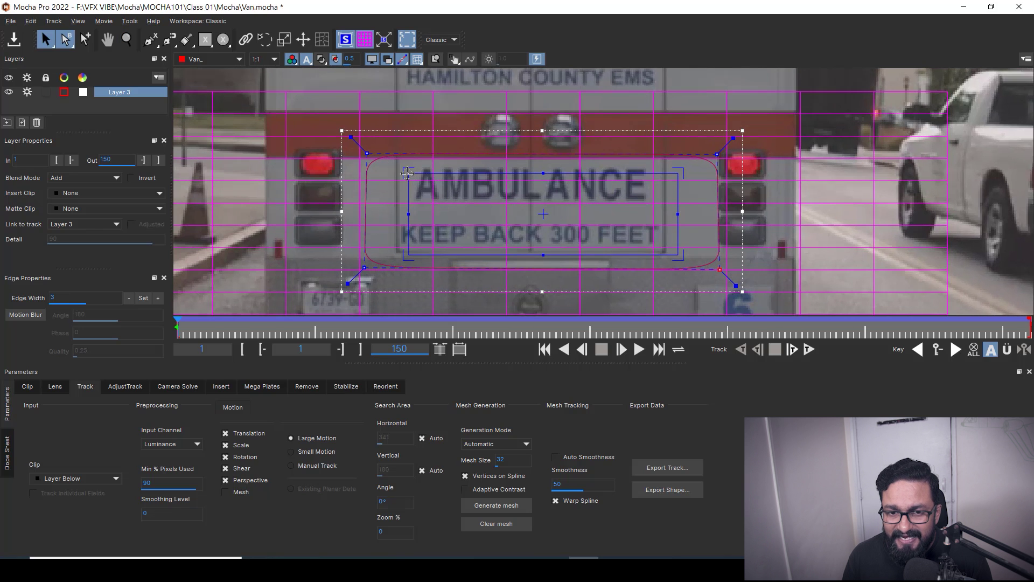
drag(409, 174, 396, 157)
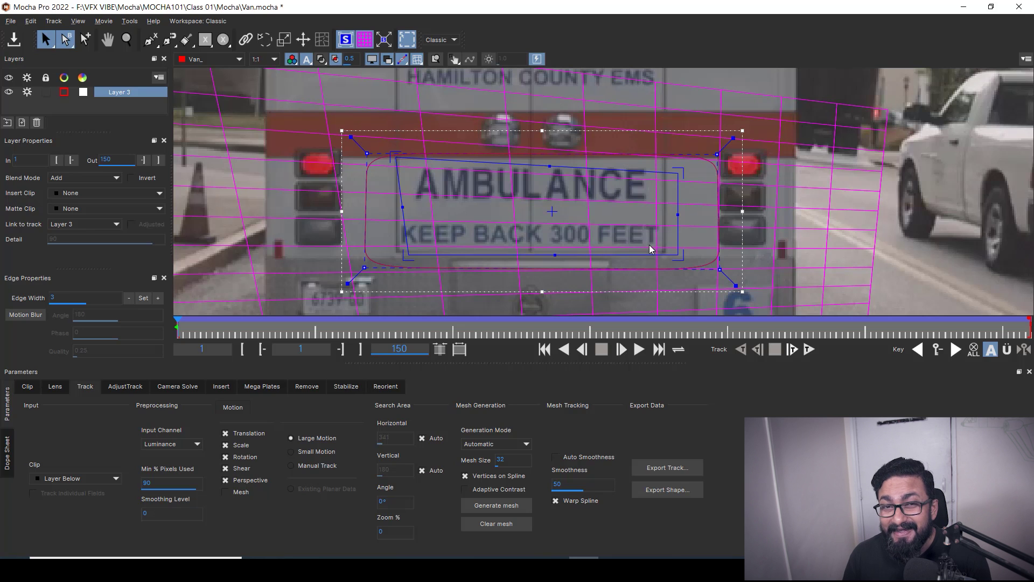
drag(408, 256, 396, 252)
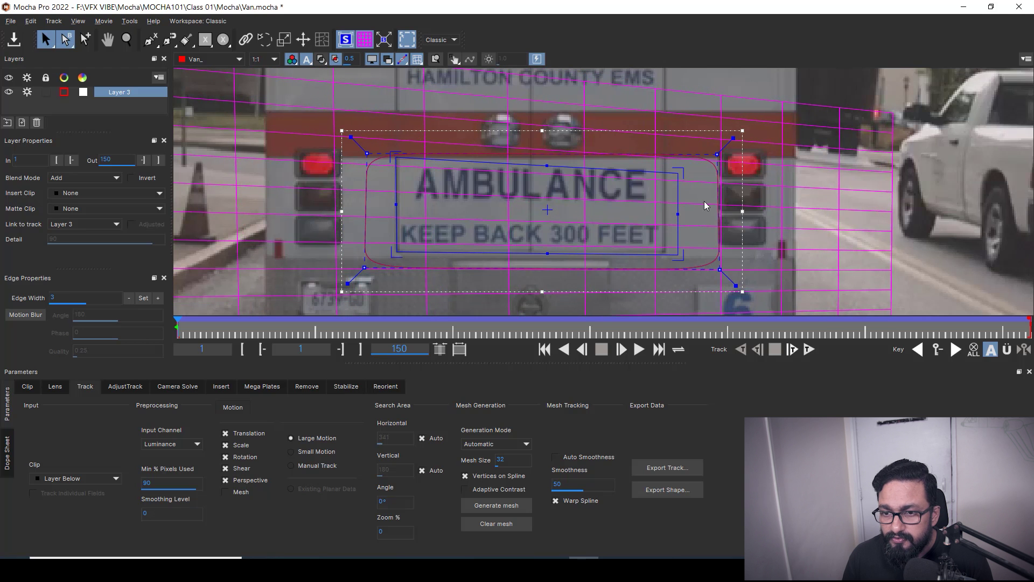
drag(677, 173, 664, 159)
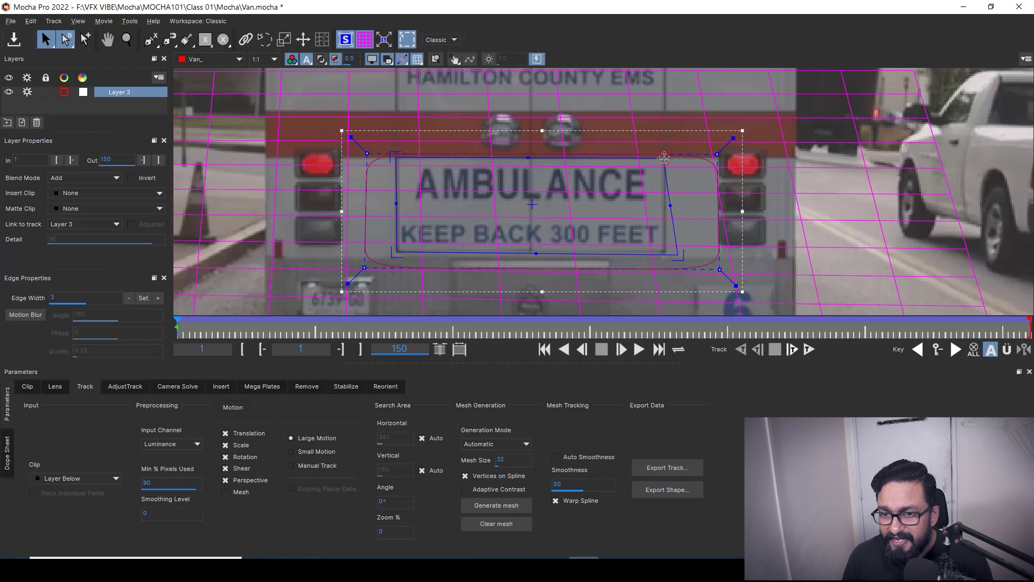
drag(668, 253, 665, 252)
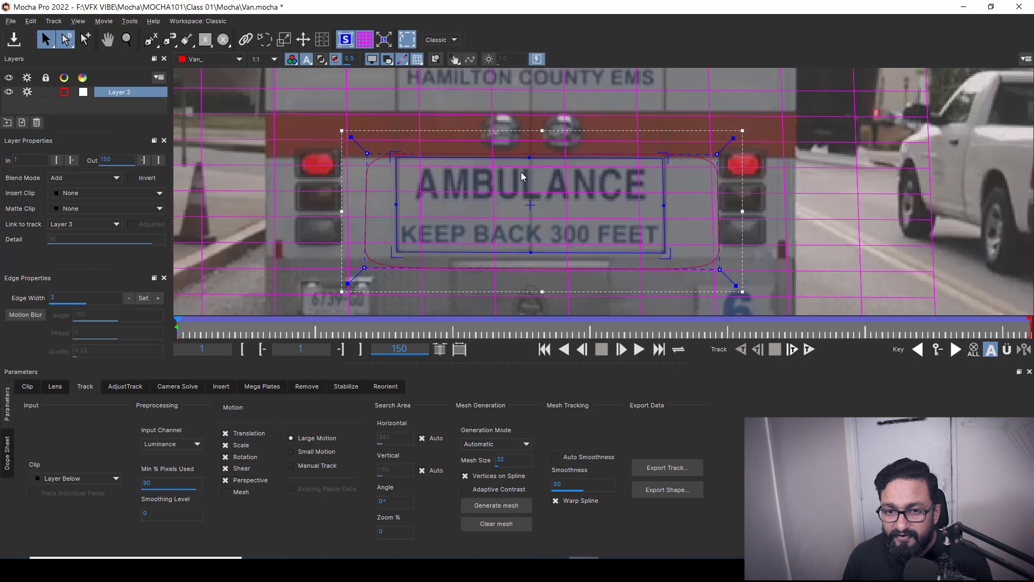
Play the clip to check how the surface and grid follow the ambulance, and return to frame 1.
key(z)
drag(521, 170, 560, 226)
key(s)
click(638, 349)
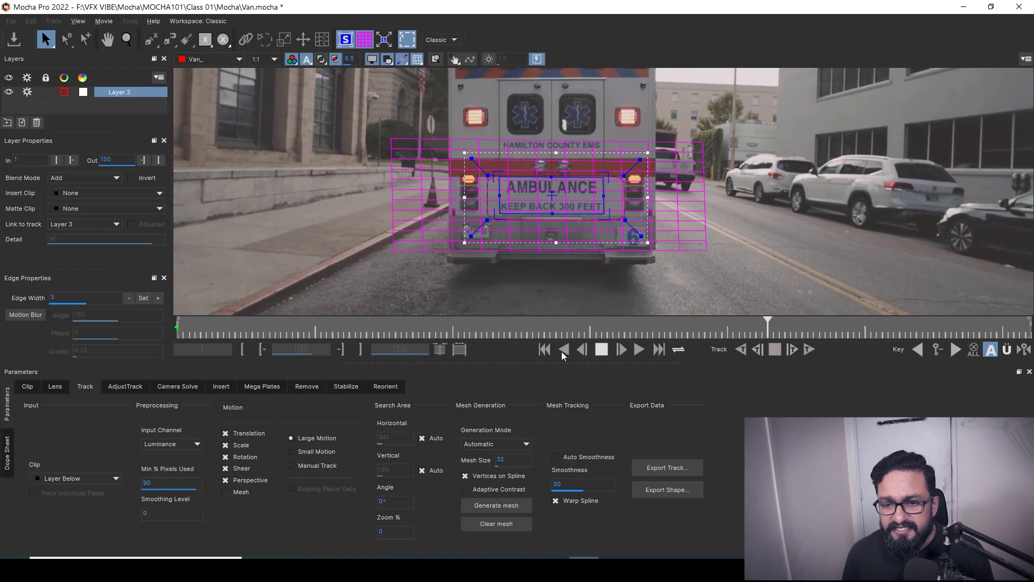
key(space)
click(545, 351)
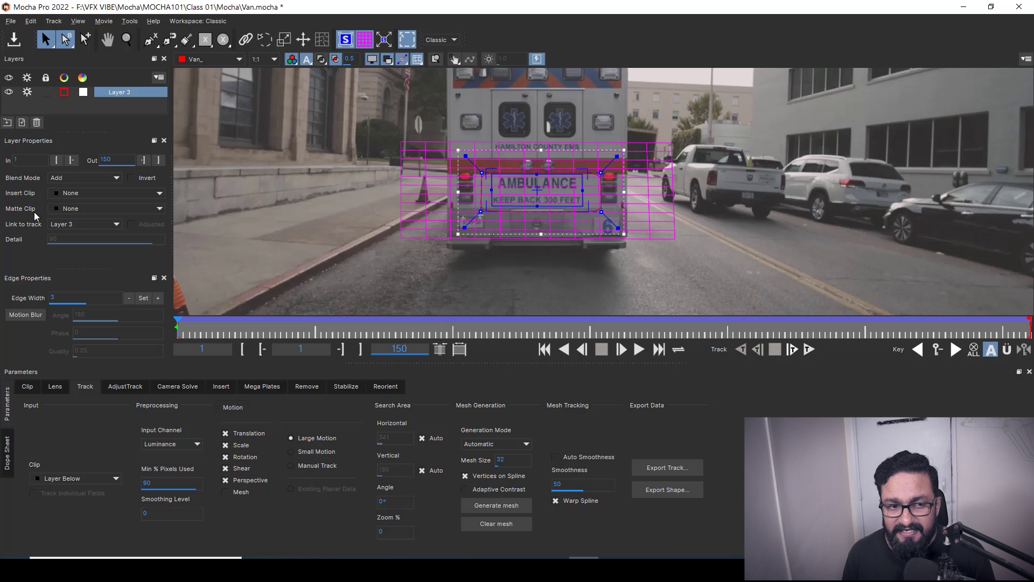
Preview the track with Logo as Layer 3's insert clip and the planar surface hidden, stopping playback at frame 84.
click(122, 192)
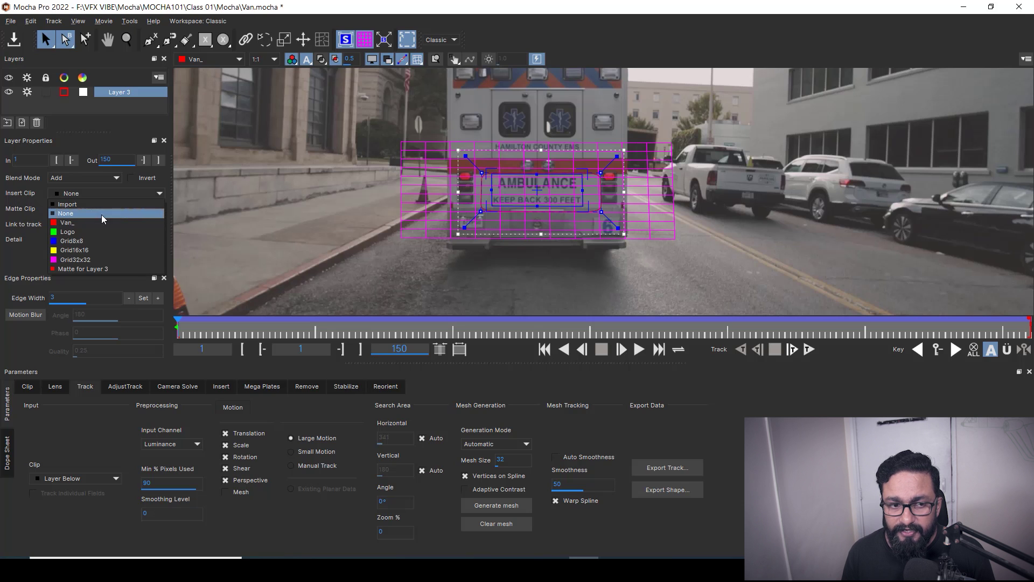
click(90, 232)
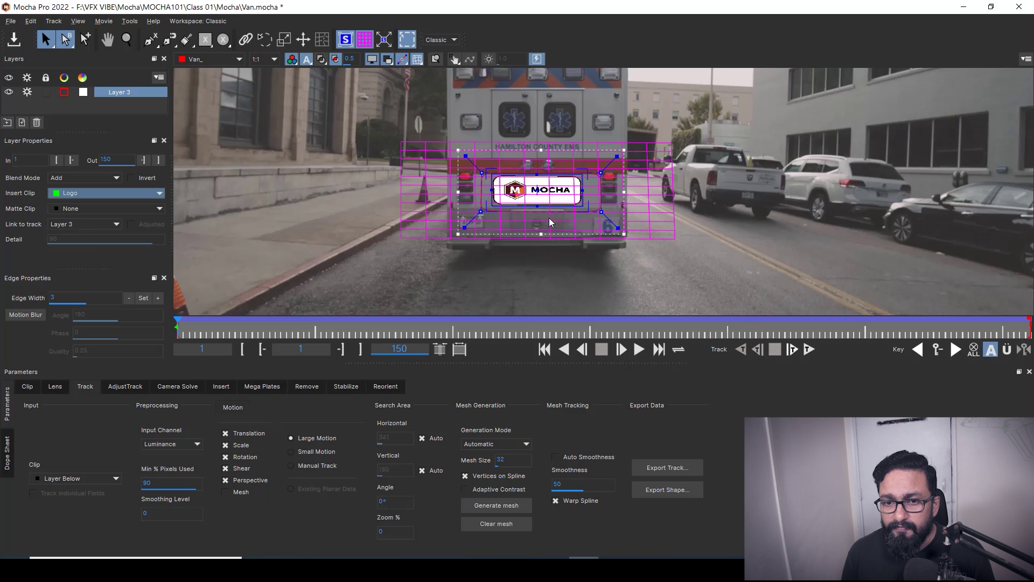
click(345, 40)
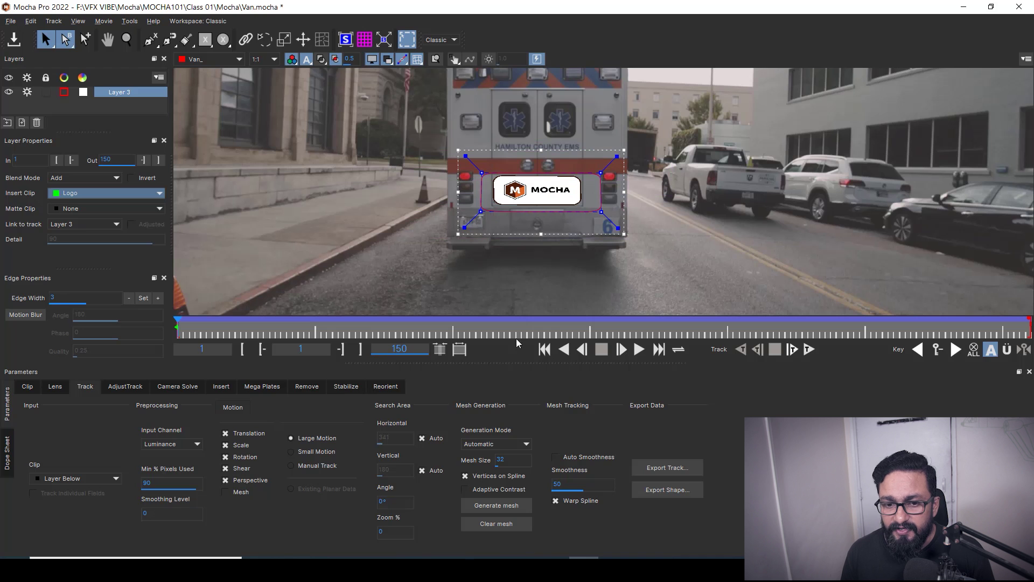
click(621, 349)
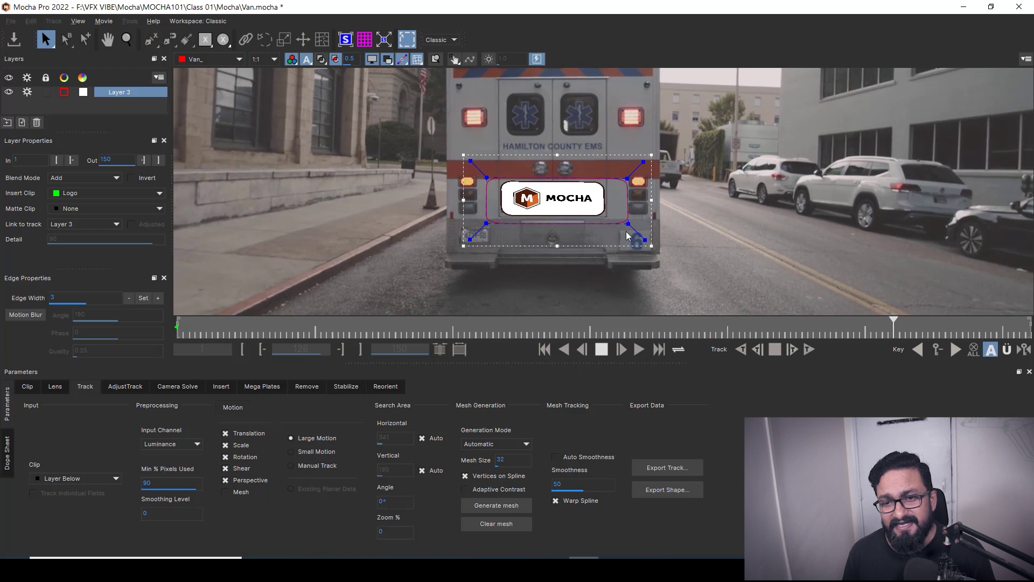
click(603, 349)
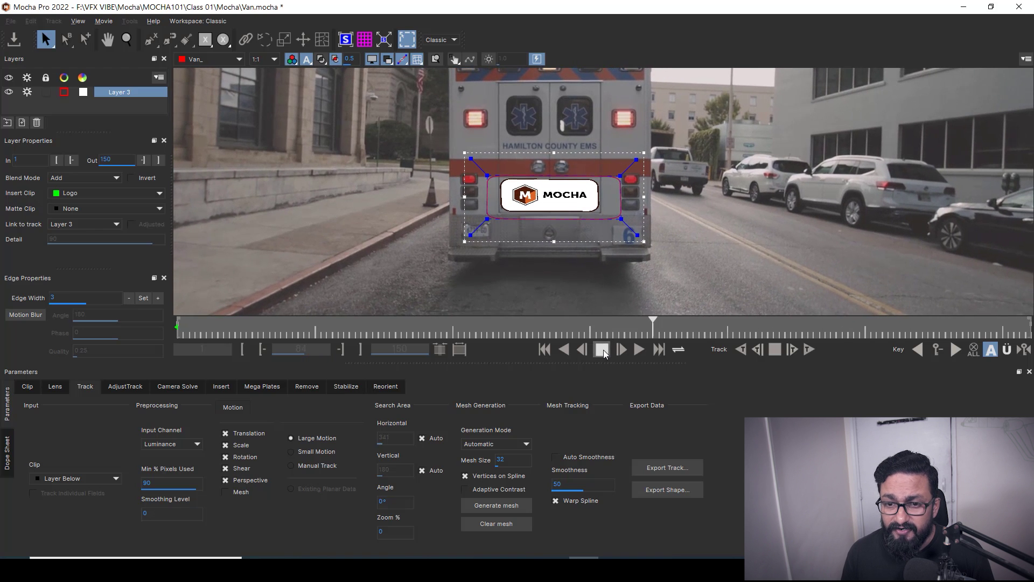
Try Grid8x8, Grid16x16 and Matte for Layer 3 as the layer's insert clip, and reset it to None.
click(77, 194)
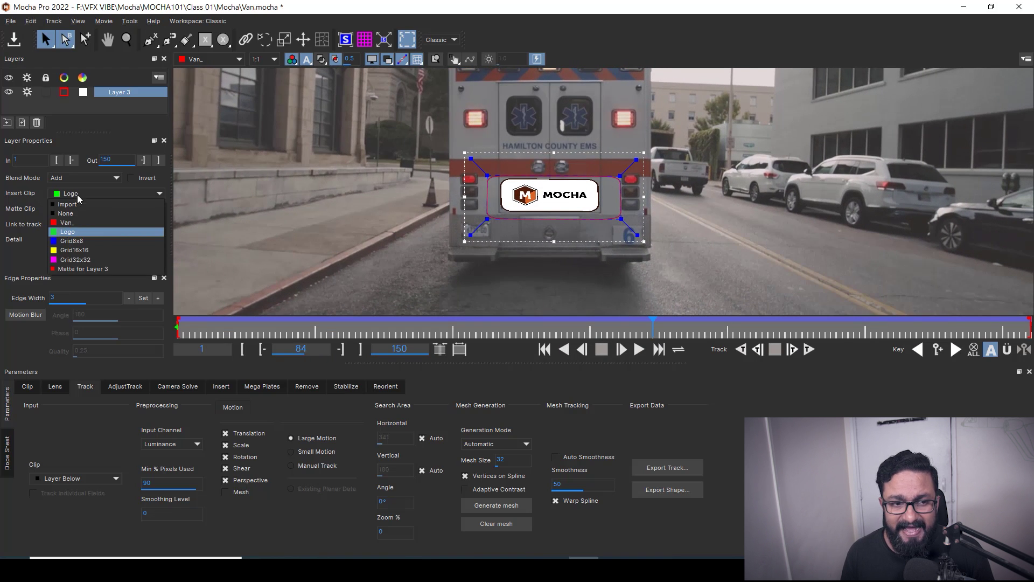
click(81, 242)
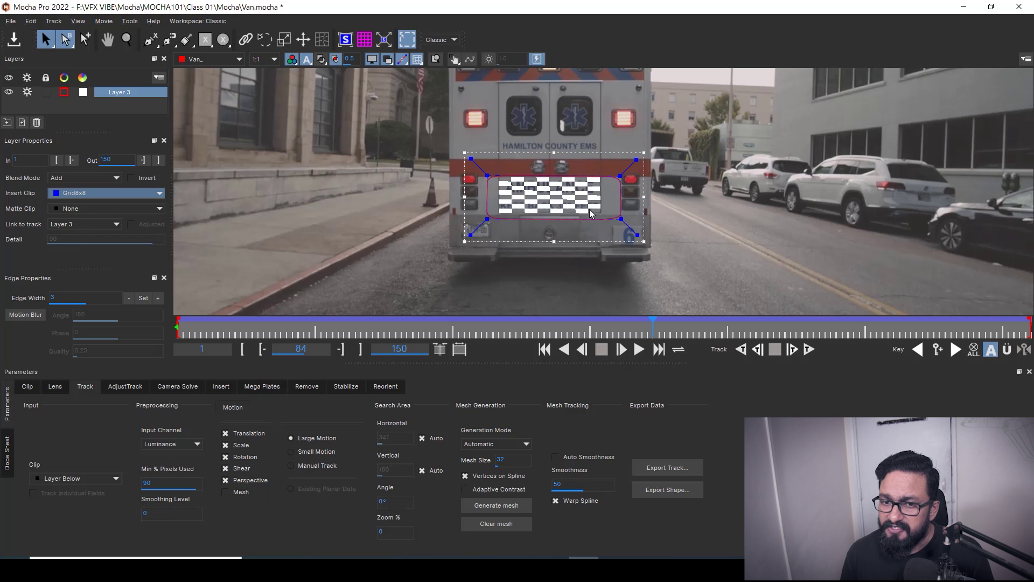
click(89, 193)
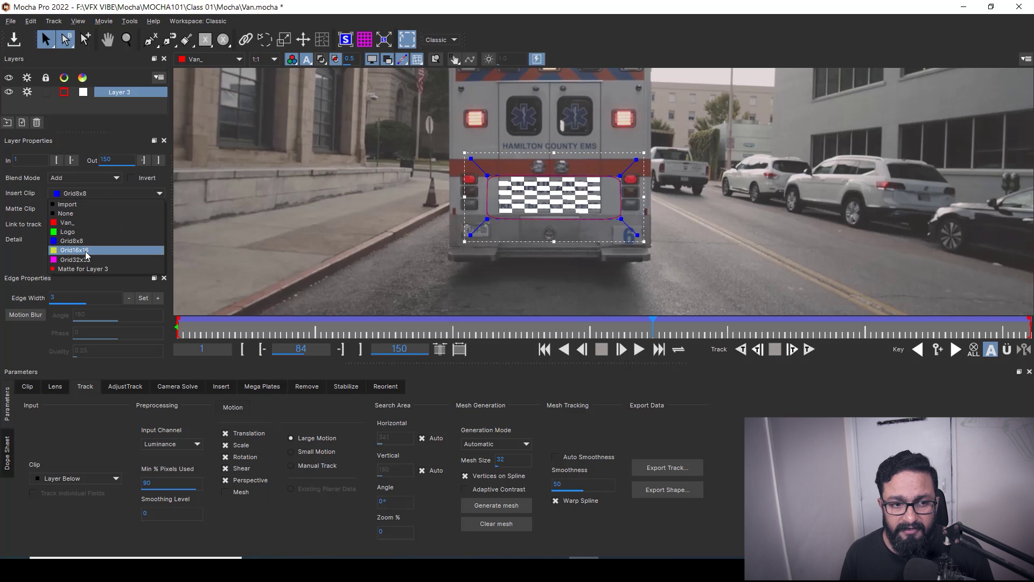
click(85, 251)
click(81, 196)
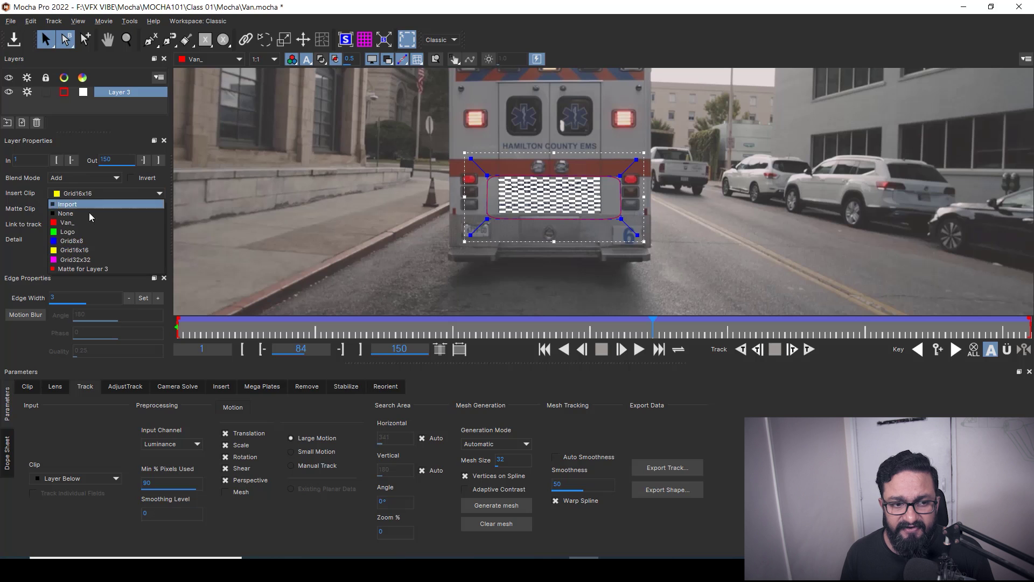
click(86, 274)
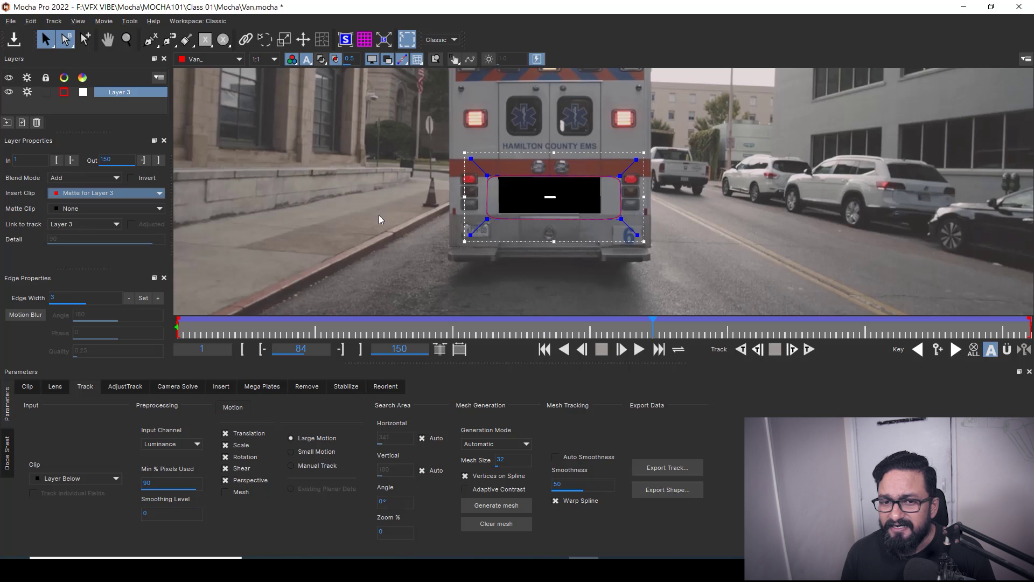
click(86, 195)
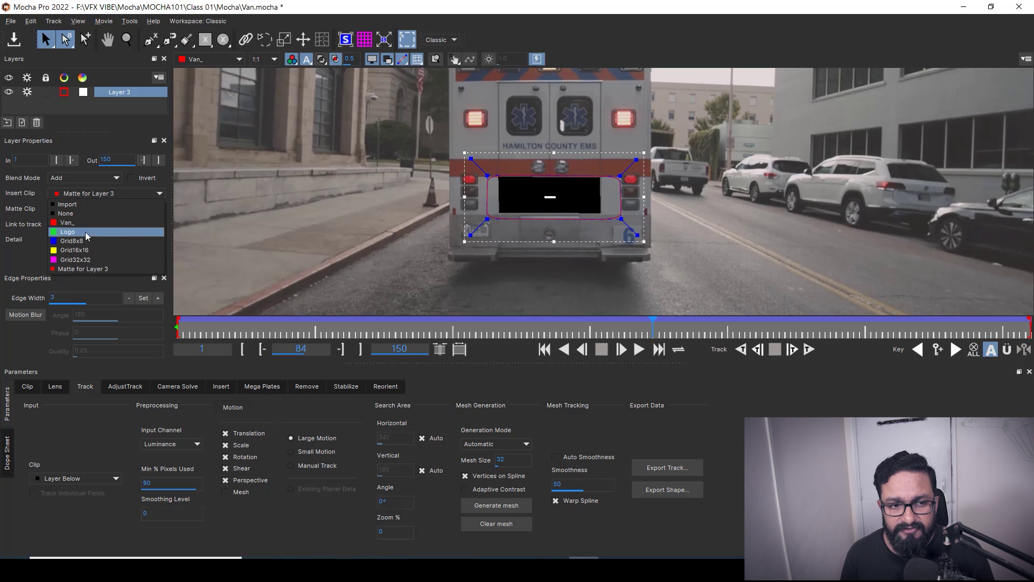
click(74, 215)
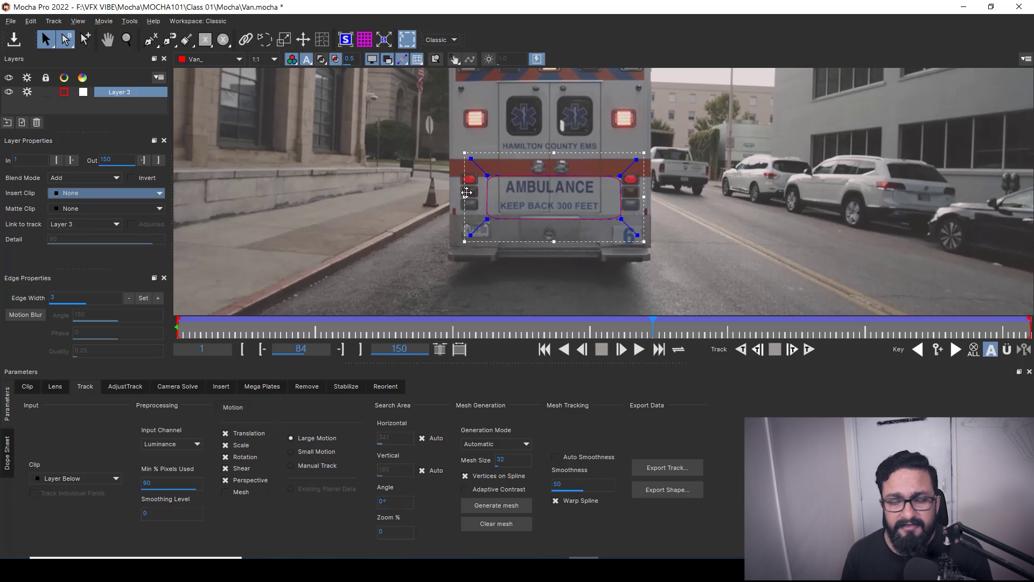
Show the Logo insert clip on Layer 3 once more and set the insert clip back to None.
click(94, 194)
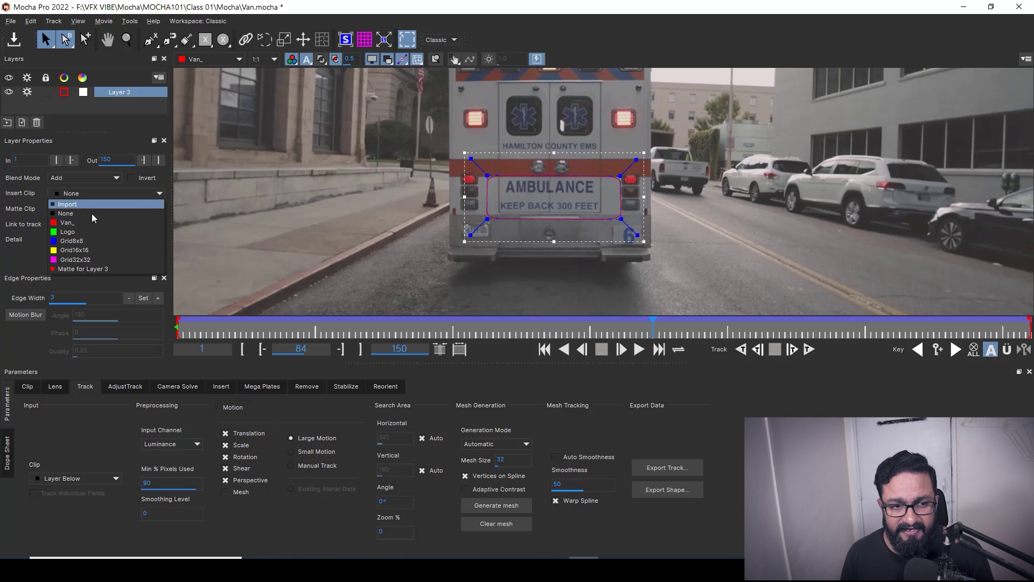
click(68, 232)
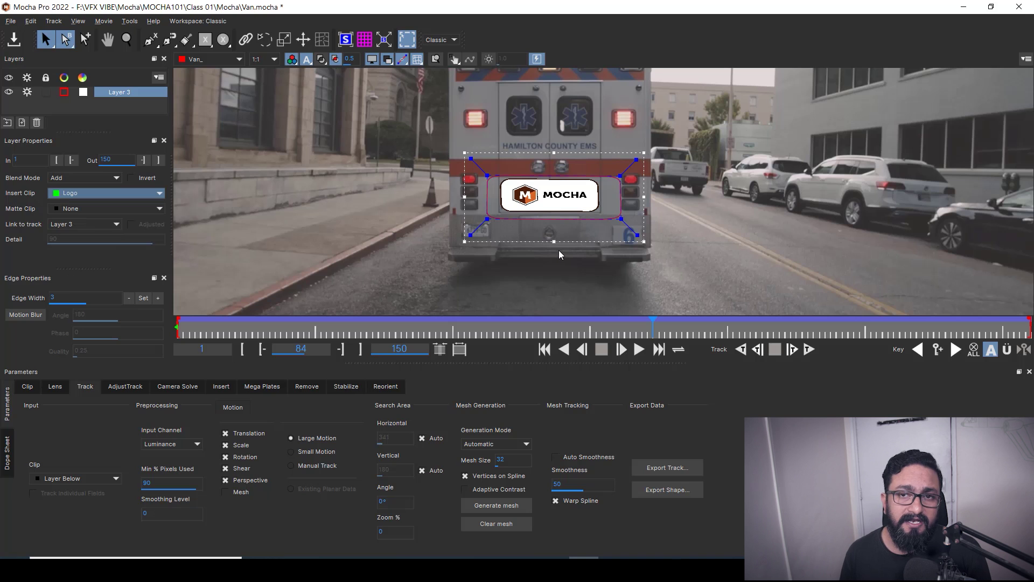
click(104, 200)
click(74, 215)
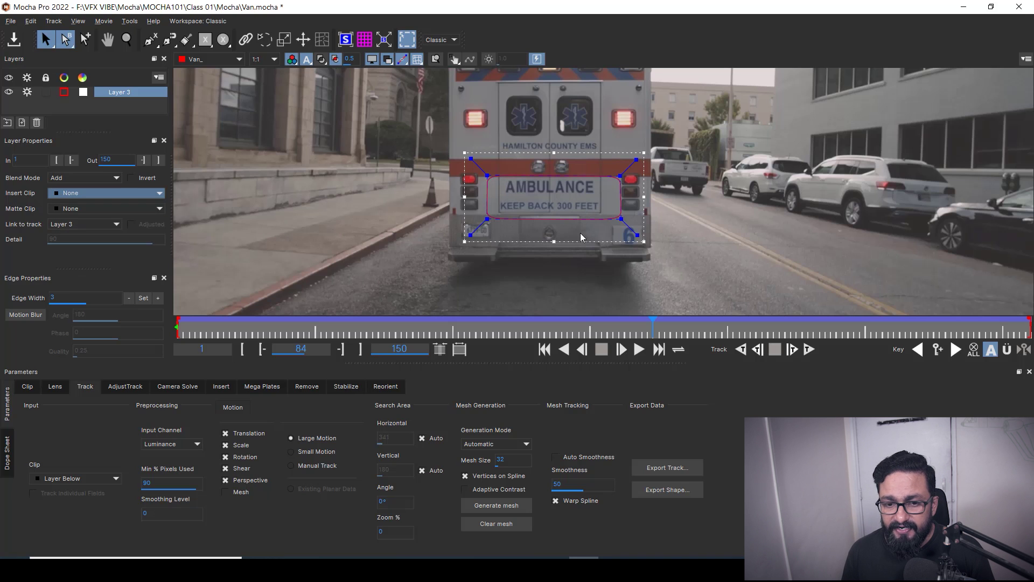